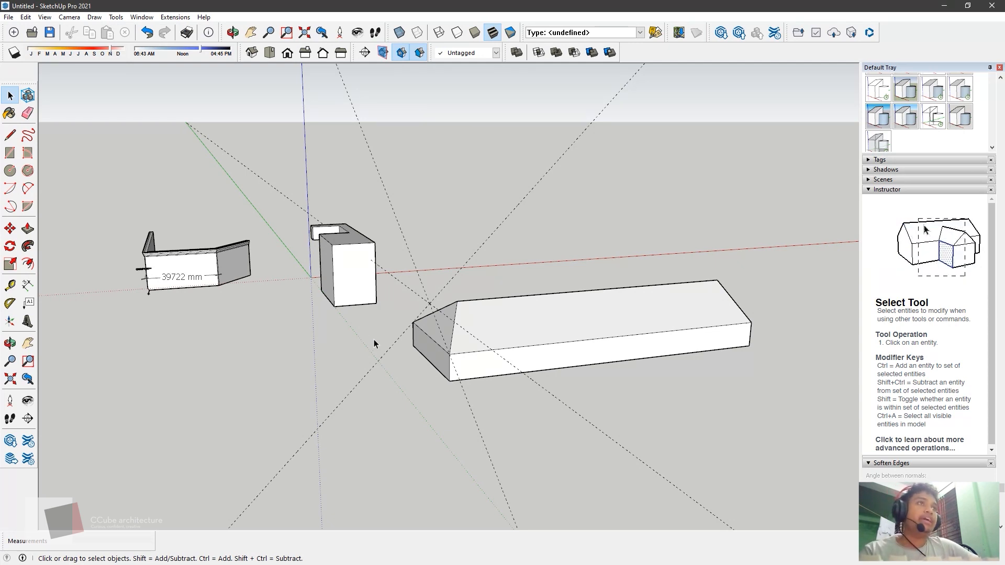
{"action": "middle_click_drag", "start_coordinate": [376, 339], "coordinate": [462, 332]}
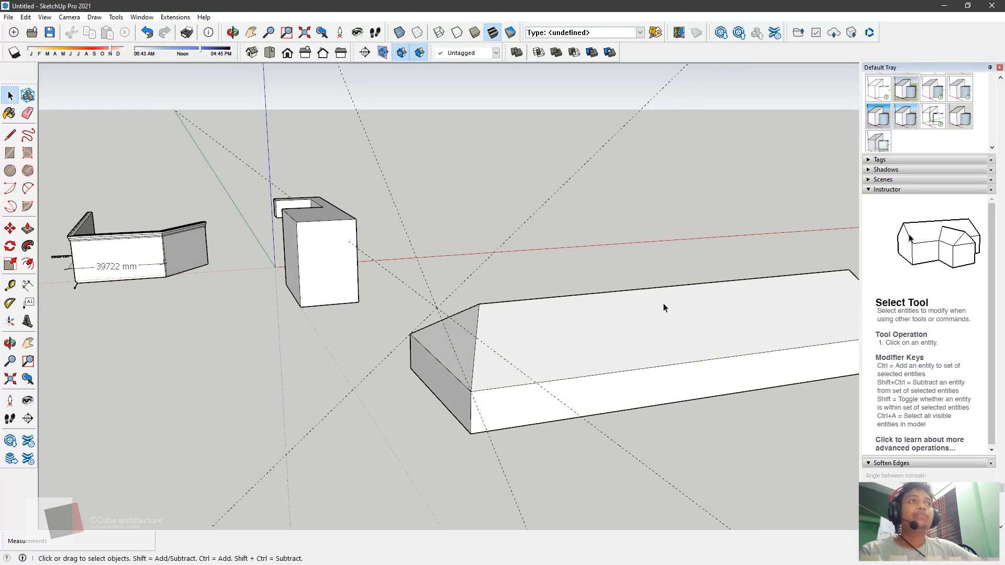
{"action": "scroll", "coordinate": [656, 301], "scroll_direction": "down", "scroll_amount": 2}
{"action": "middle_click_drag", "start_coordinate": [685, 303], "coordinate": [354, 457]}
{"action": "scroll", "coordinate": [694, 301], "scroll_direction": "up", "scroll_amount": 2}
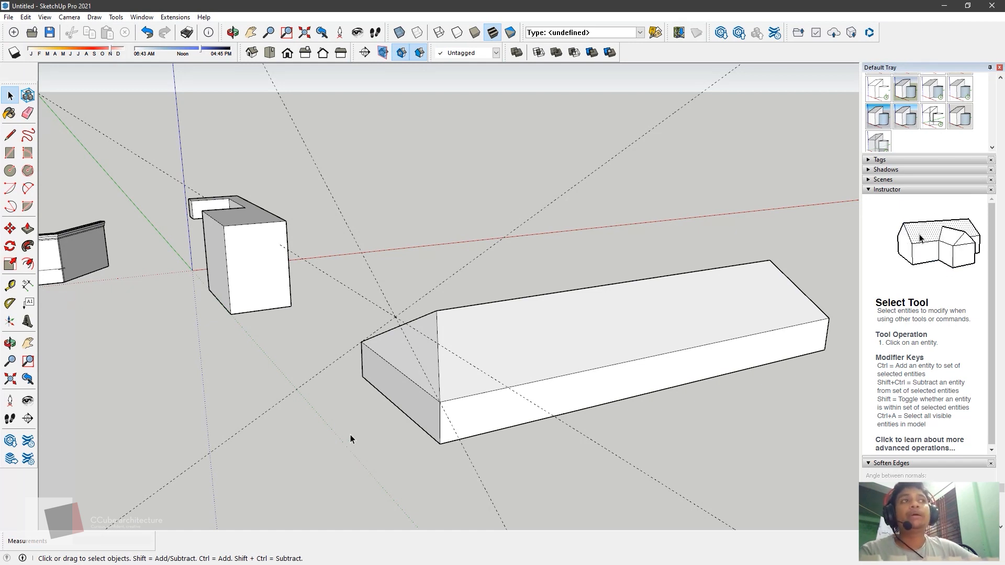
{"action": "scroll", "coordinate": [416, 366], "scroll_direction": "down", "scroll_amount": 2}
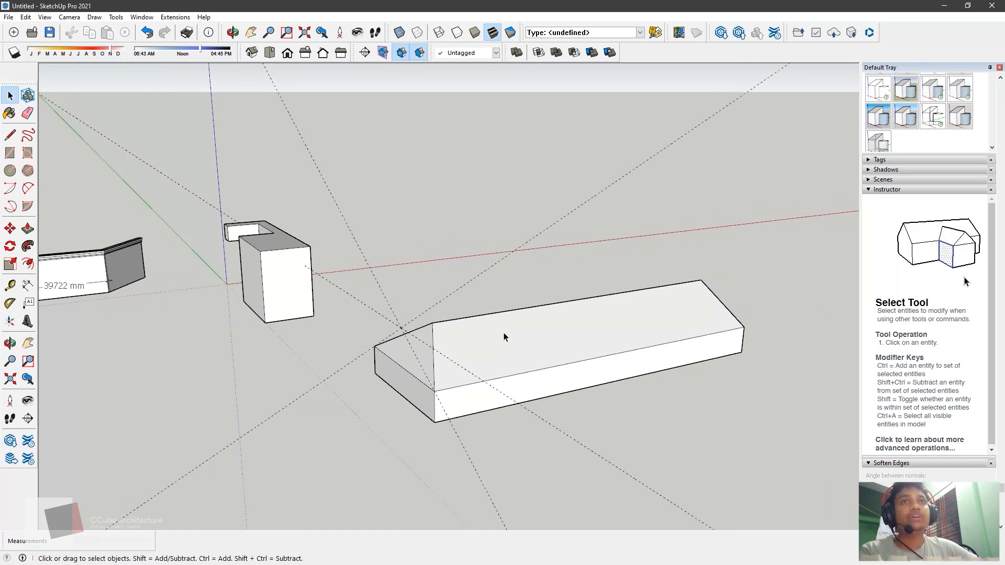
{"action": "middle_click_drag", "start_coordinate": [817, 407], "coordinate": [477, 340]}
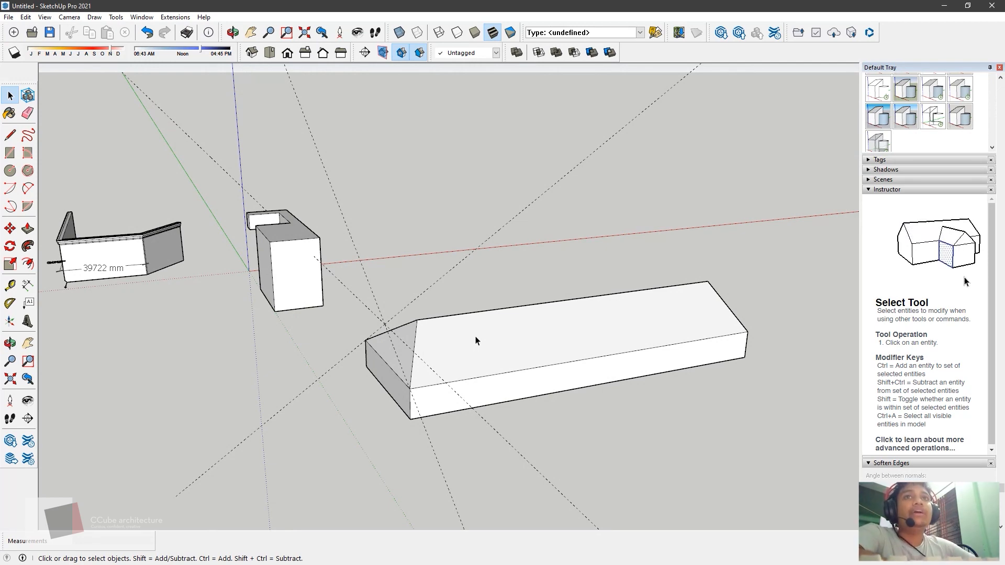
Select the house's long roof face, its sloping end edge, and the face with its bounding edges, clearing the selection at the end.
{"action": "left_click", "coordinate": [476, 341]}
{"action": "scroll", "coordinate": [463, 367], "scroll_direction": "up", "scroll_amount": 3}
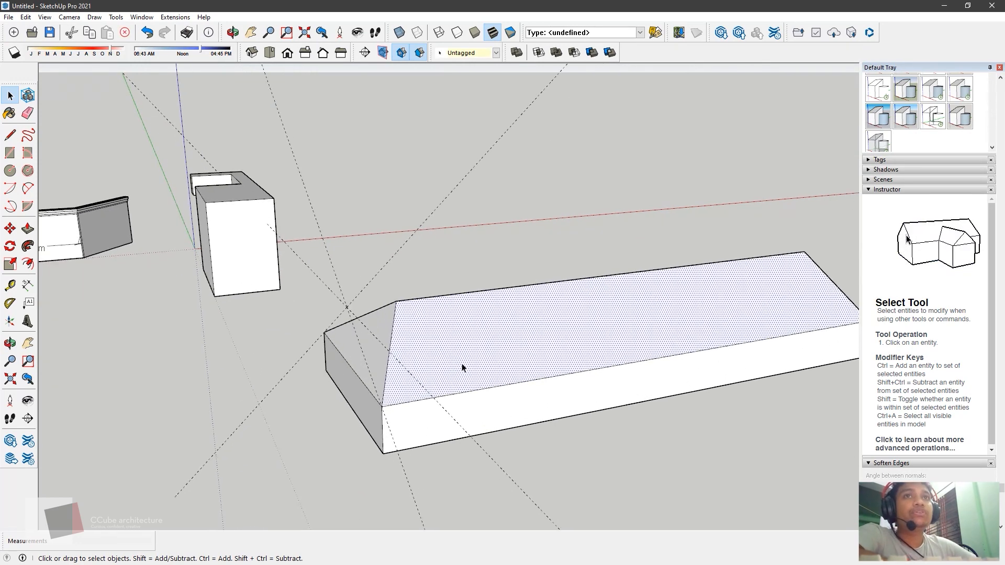
{"action": "middle_click_drag", "start_coordinate": [503, 387], "coordinate": [489, 362]}
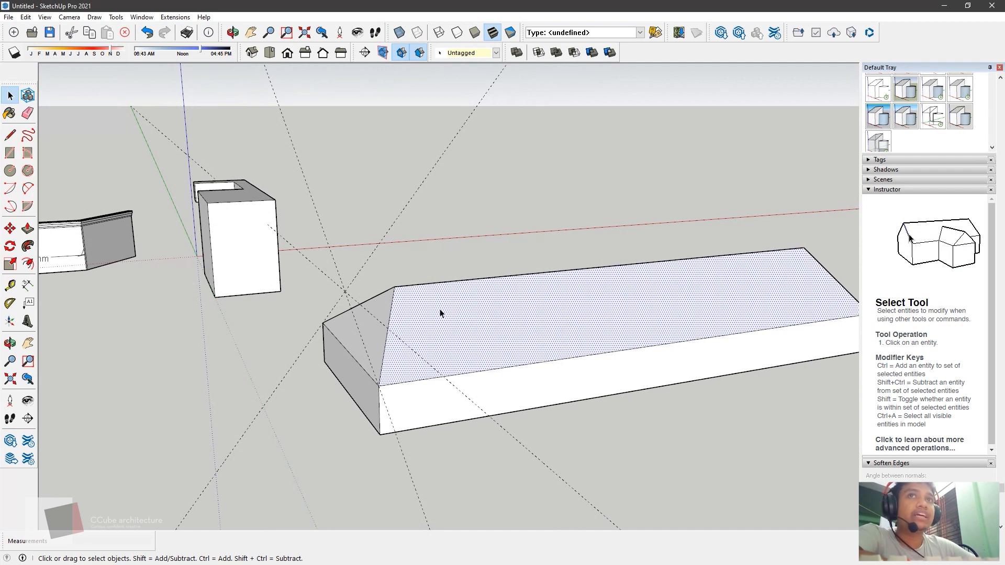
{"action": "left_click", "coordinate": [390, 311]}
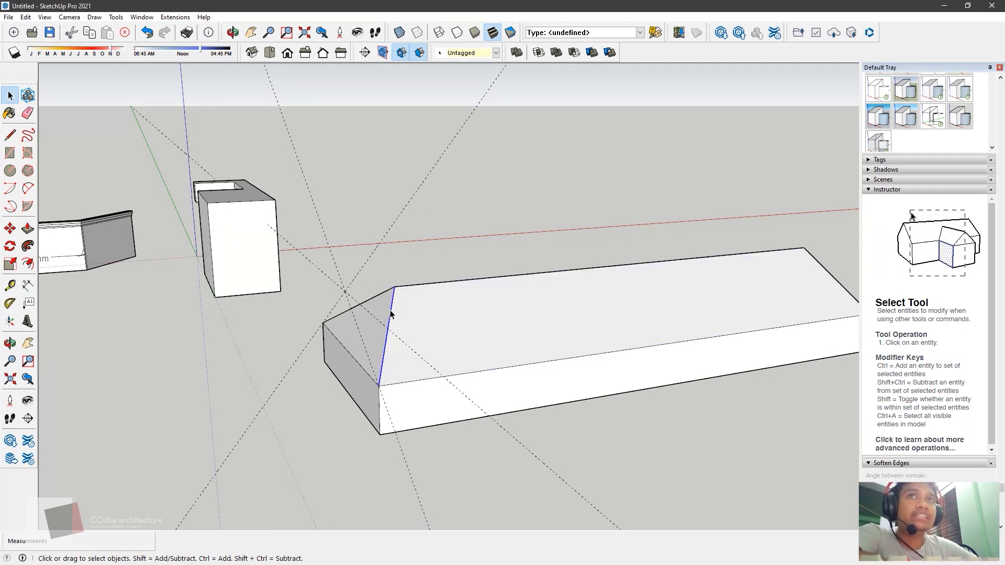
{"action": "double_click", "coordinate": [508, 345]}
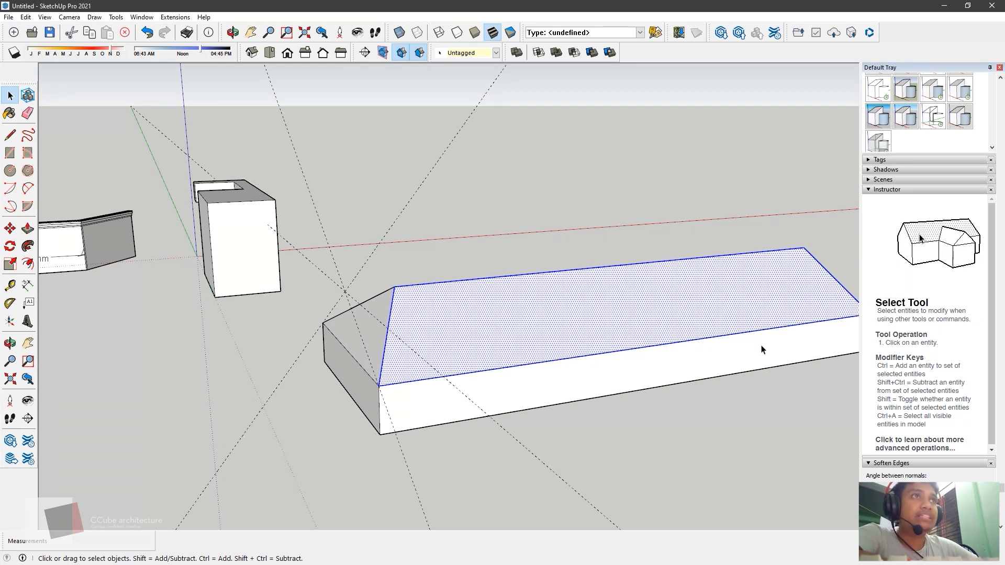
{"action": "left_click", "coordinate": [360, 460]}
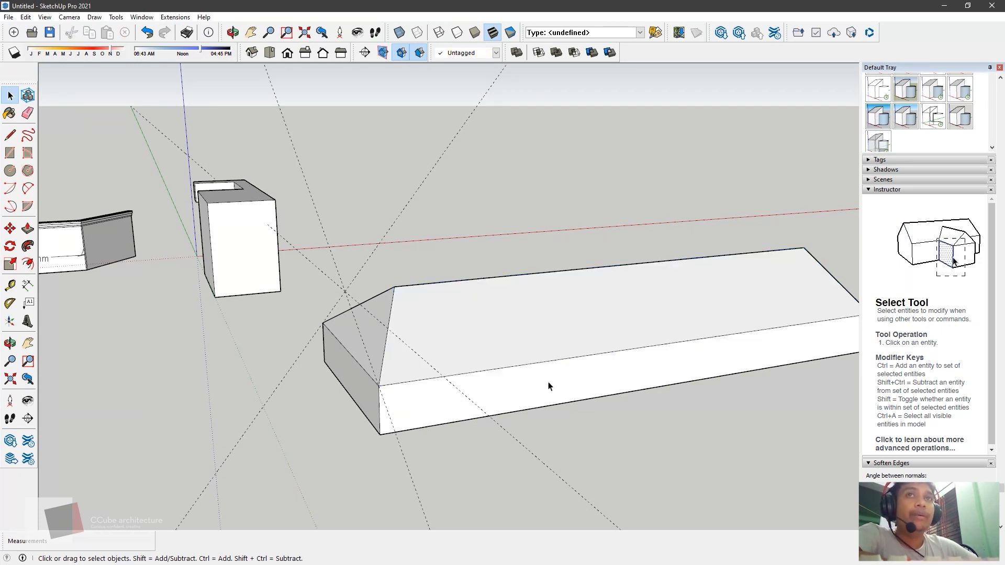
Try to move the house's entire ungrouped geometry against the tall block.
{"action": "double_click", "coordinate": [526, 354]}
{"action": "left_click", "coordinate": [527, 353]}
{"action": "middle_click_drag", "start_coordinate": [187, 336], "coordinate": [344, 348]}
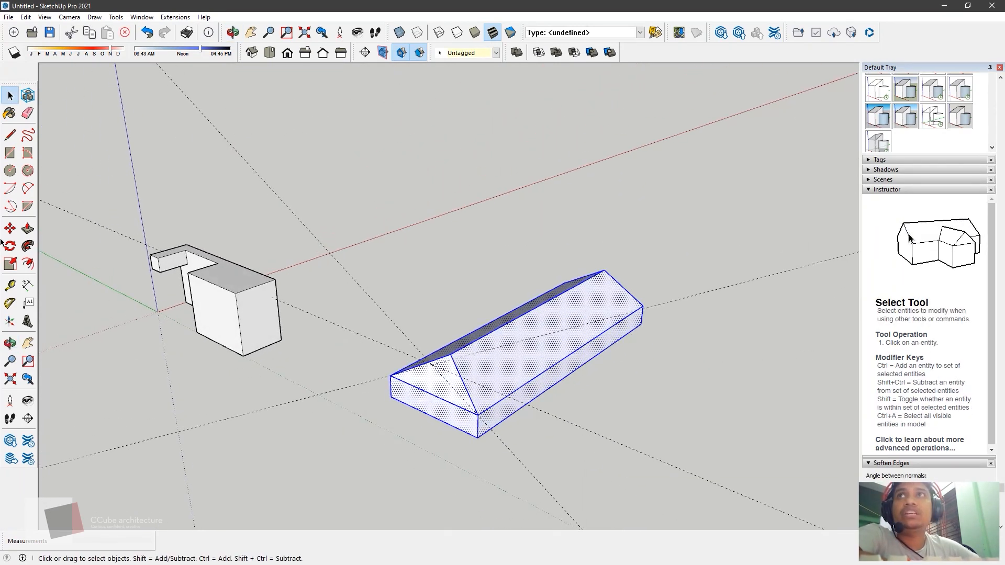
{"action": "key", "text": "m"}
{"action": "left_click", "coordinate": [481, 441]}
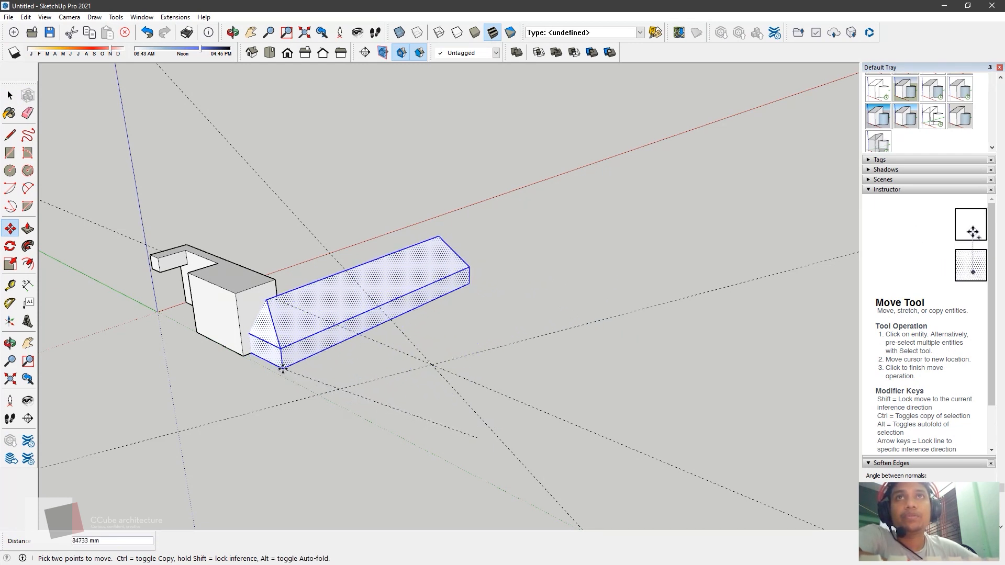
{"action": "left_click", "coordinate": [283, 368]}
{"action": "left_click", "coordinate": [283, 368]}
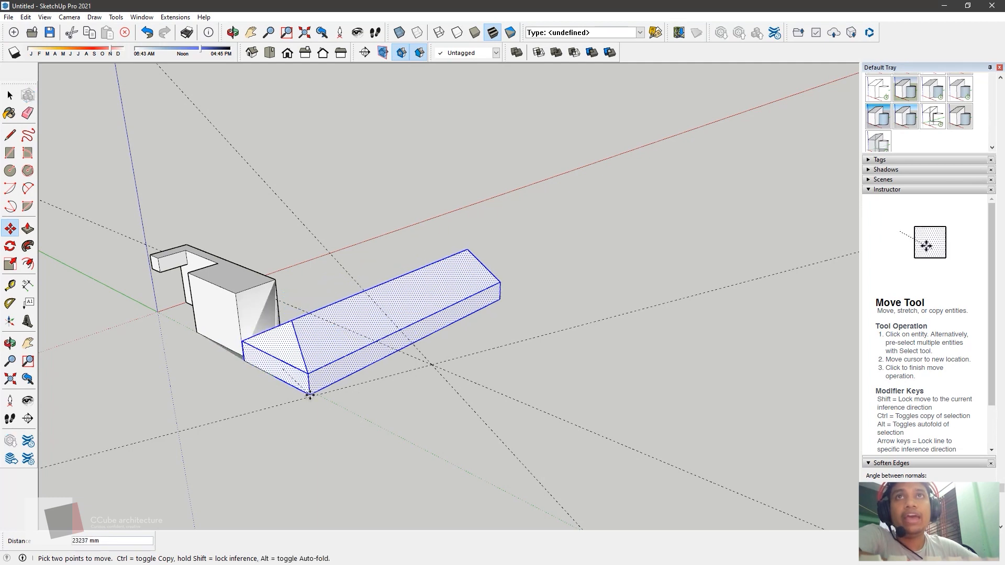
{"action": "left_click", "coordinate": [309, 395]}
{"action": "middle_click_drag", "start_coordinate": [309, 396], "coordinate": [442, 419]}
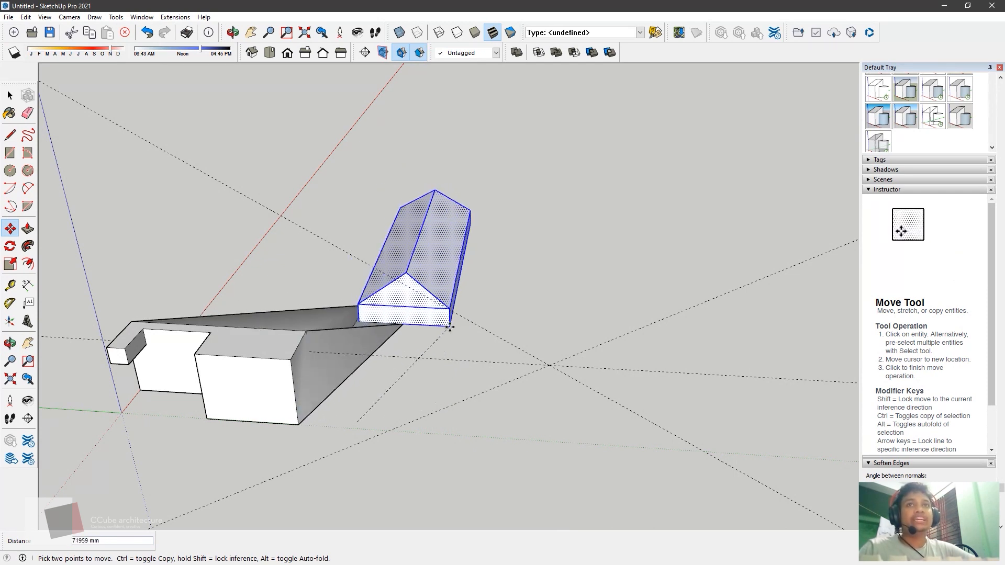
{"action": "middle_click_drag", "start_coordinate": [448, 330], "coordinate": [450, 328]}
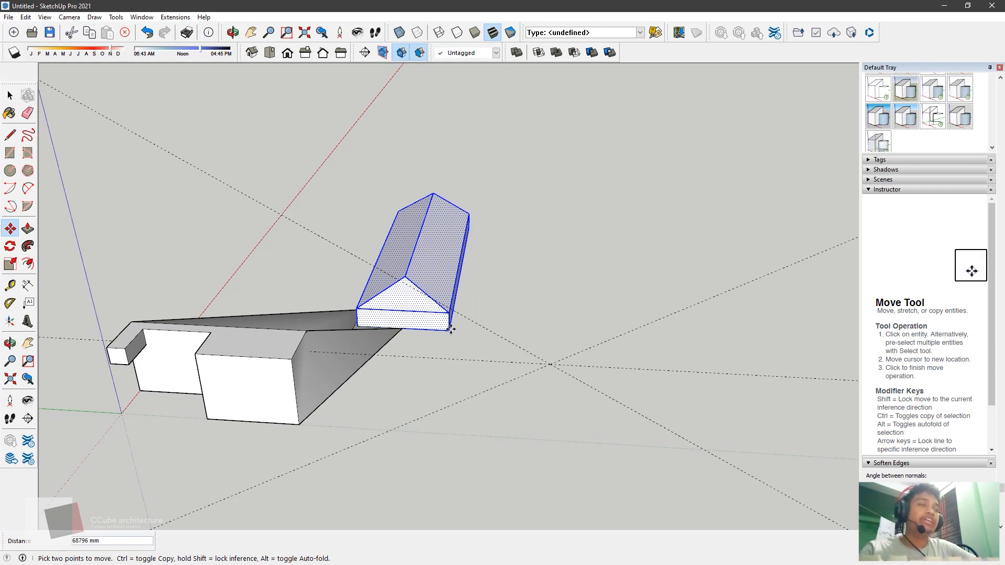
Cancel the current move and undo the earlier moves of the ungrouped house.
{"action": "key", "text": "Escape"}
{"action": "key", "text": "Escape"}
{"action": "key", "text": "ctrl+z"}
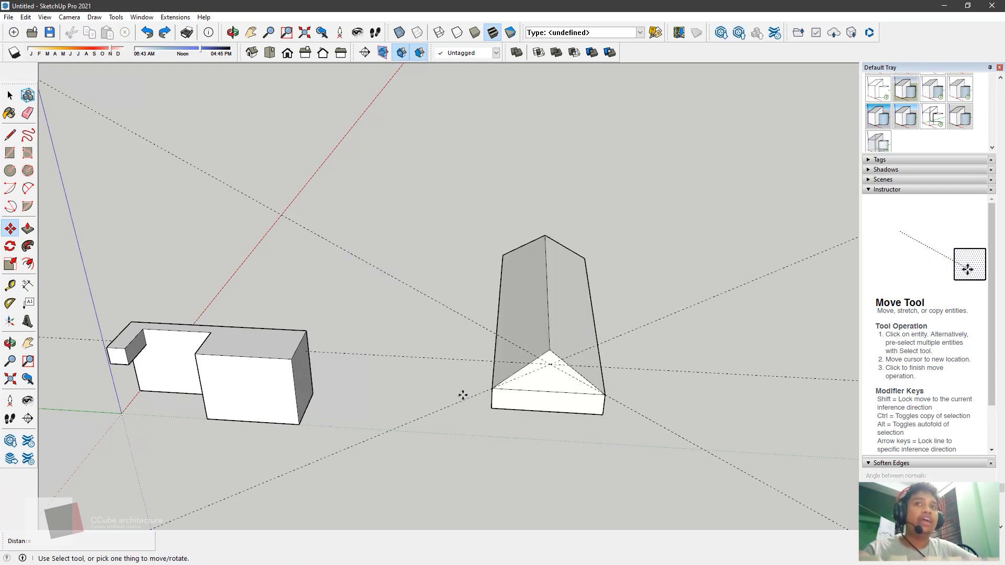
Select all of the house's geometry and make it a component named House, replacing the selection.
{"action": "middle_click_drag", "start_coordinate": [517, 449], "coordinate": [375, 382]}
{"action": "middle_click_drag", "start_coordinate": [325, 338], "coordinate": [370, 366]}
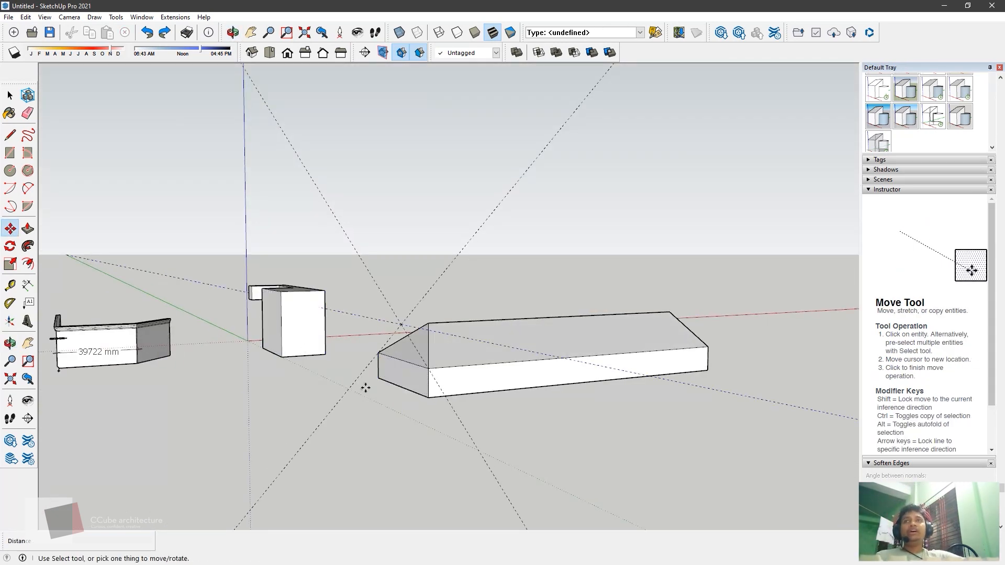
{"action": "left_click", "coordinate": [10, 95]}
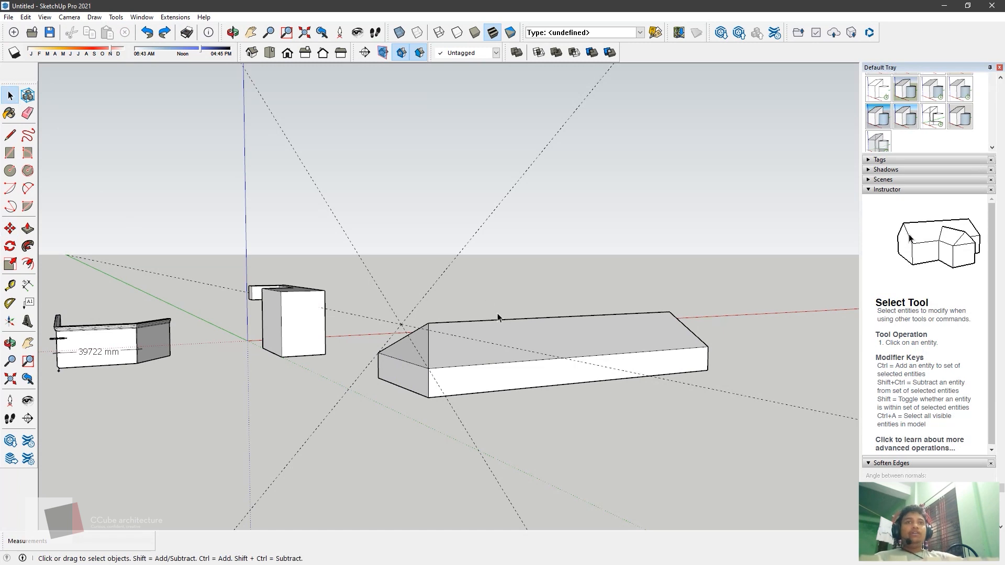
{"action": "middle_click_drag", "start_coordinate": [498, 313], "coordinate": [520, 339]}
{"action": "scroll", "coordinate": [583, 450], "scroll_direction": "up", "scroll_amount": 1}
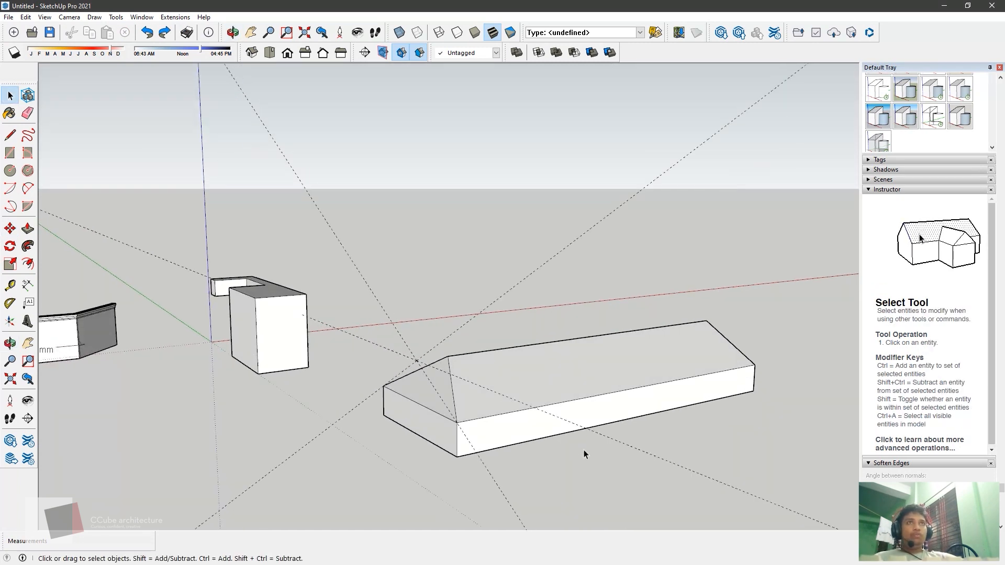
{"action": "triple_click", "coordinate": [583, 377]}
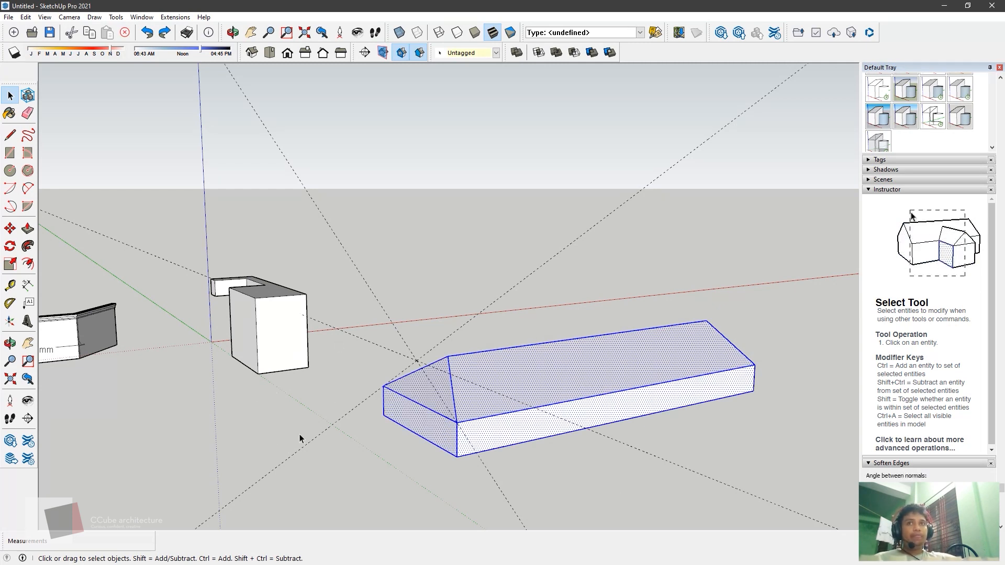
{"action": "right_click", "coordinate": [509, 358]}
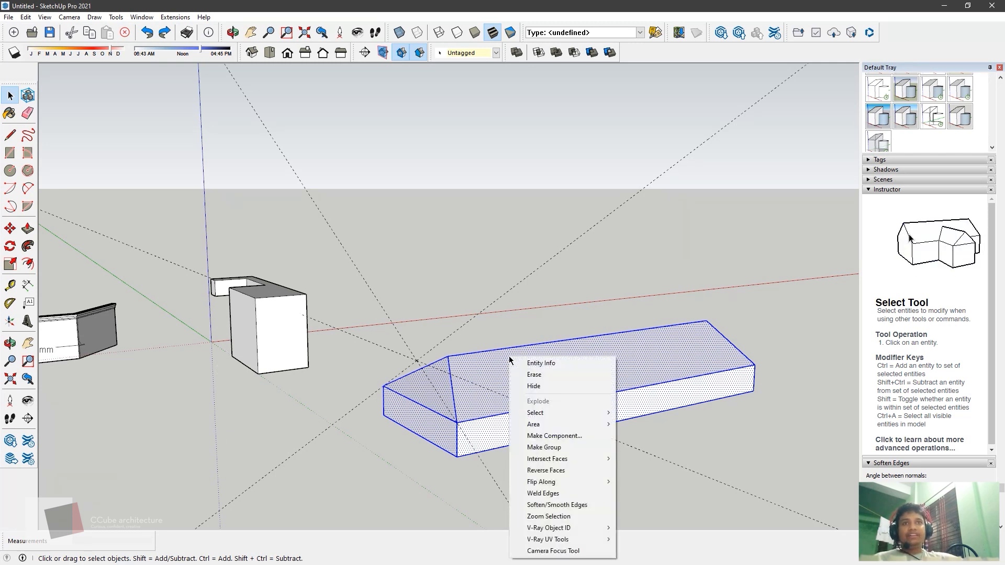
{"action": "left_click", "coordinate": [560, 436]}
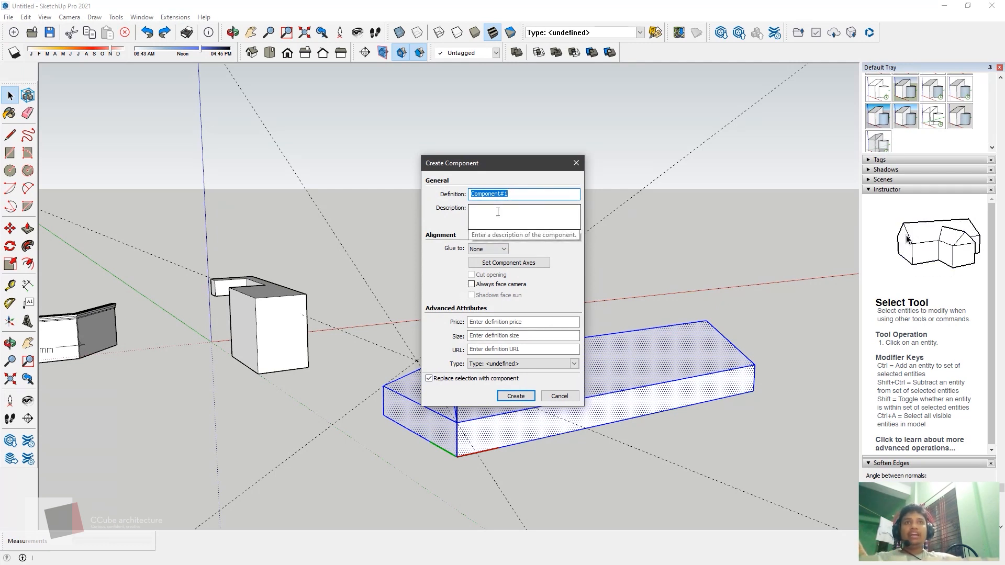
{"action": "type", "text": "House"}
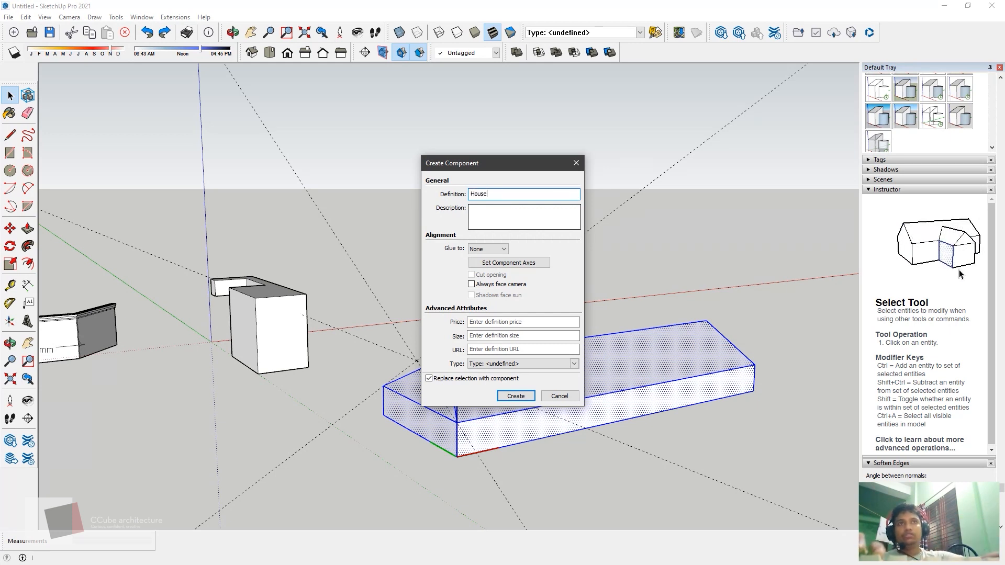
{"action": "left_click", "coordinate": [497, 214]}
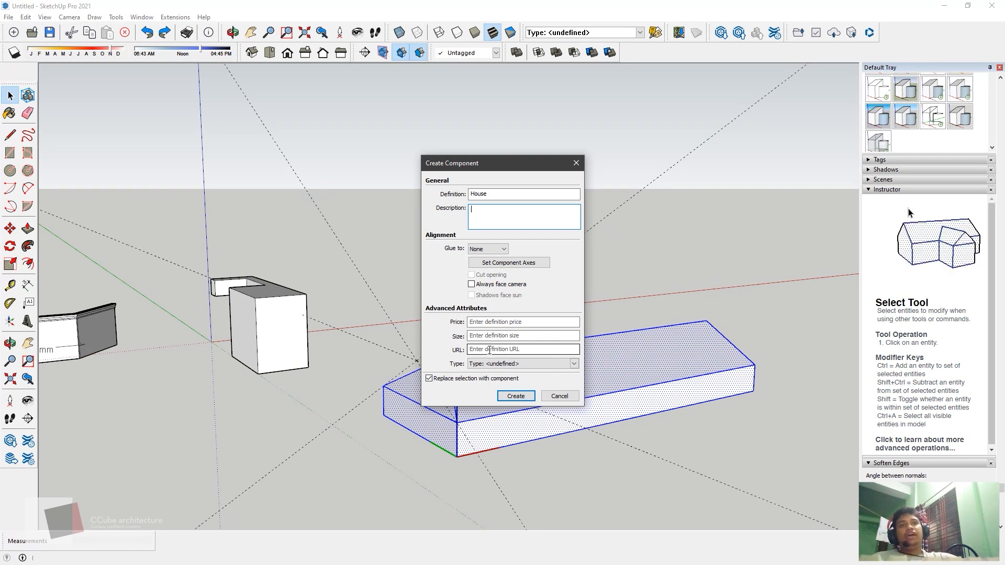
{"action": "left_click", "coordinate": [511, 395]}
Select the House component and move it by its near base corner into the tall block.
{"action": "key", "text": "o"}
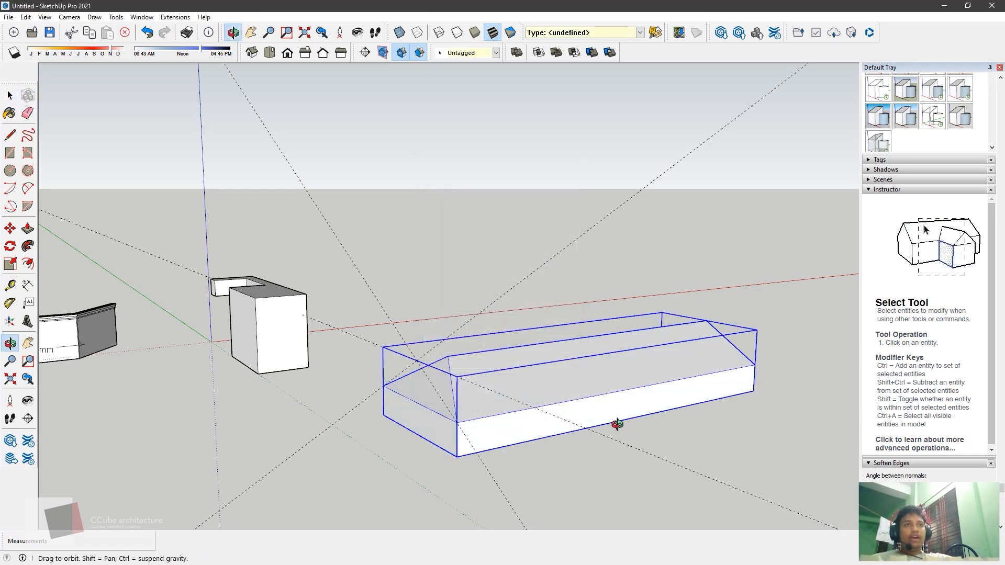
{"action": "left_click_drag", "start_coordinate": [615, 422], "coordinate": [580, 403]}
{"action": "middle_click_drag", "start_coordinate": [580, 403], "coordinate": [682, 431]}
{"action": "left_click", "coordinate": [682, 431]}
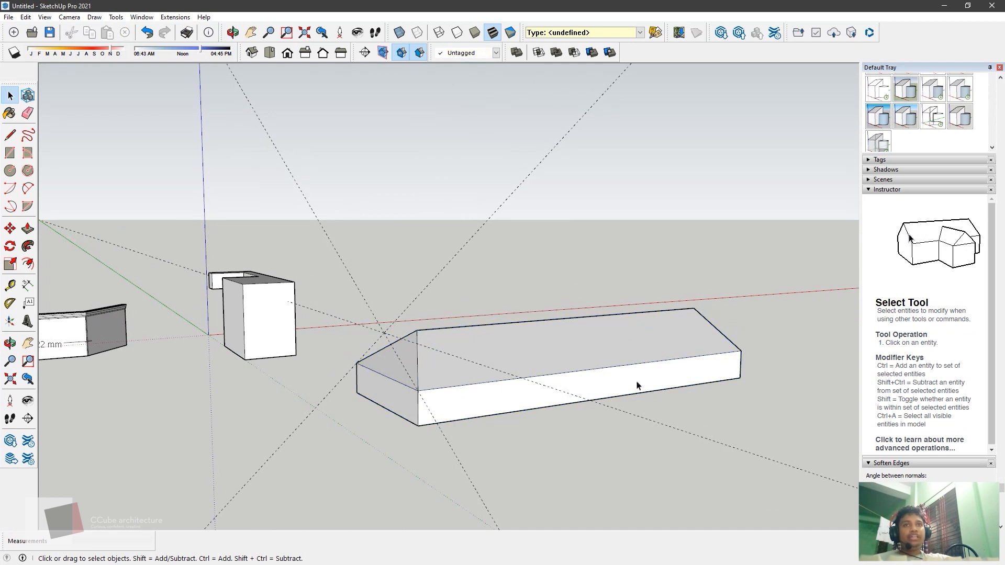
{"action": "left_click", "coordinate": [585, 339]}
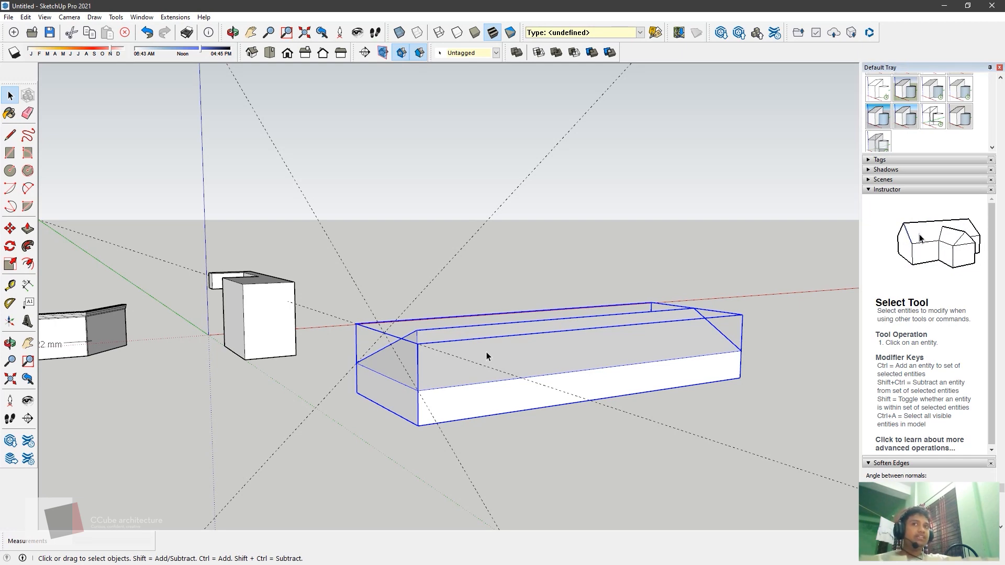
{"action": "middle_click_drag", "start_coordinate": [486, 352], "coordinate": [276, 289]}
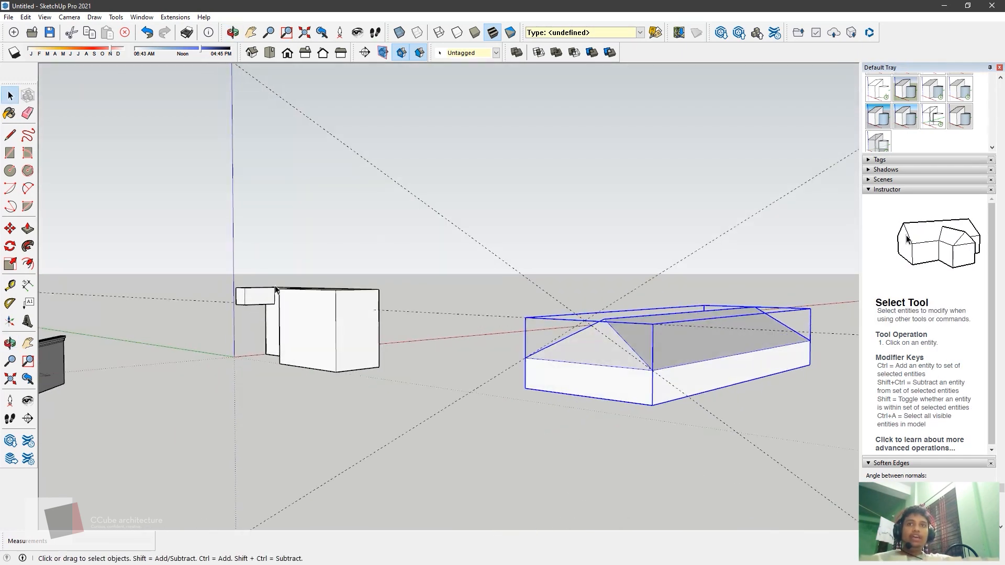
{"action": "left_click", "coordinate": [10, 228]}
{"action": "left_click", "coordinate": [525, 388]}
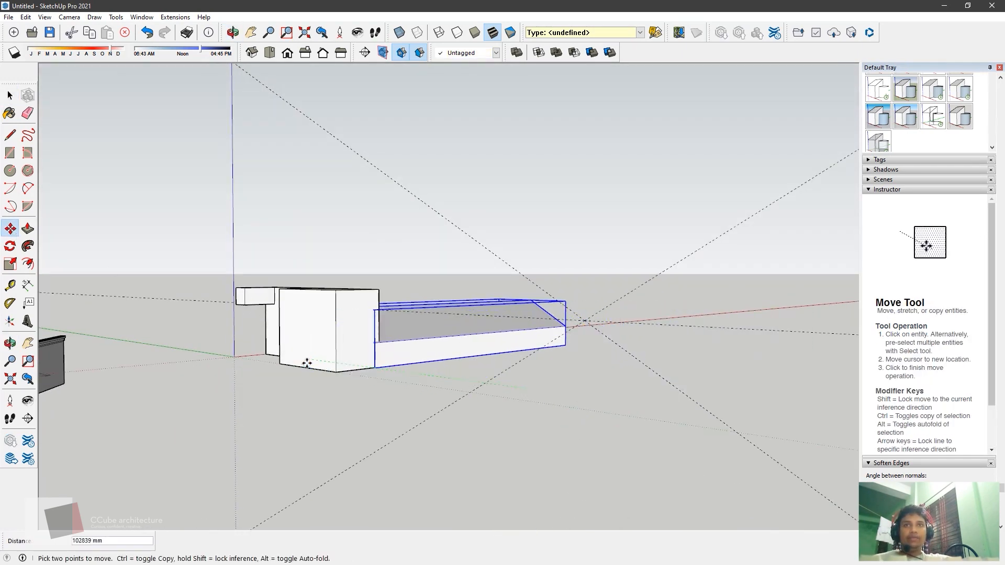
{"action": "left_click", "coordinate": [299, 375]}
Move the House component about 50253 mm away so it stands clear of the tall block.
{"action": "middle_click_drag", "start_coordinate": [321, 420], "coordinate": [328, 355]}
{"action": "left_click", "coordinate": [339, 382]}
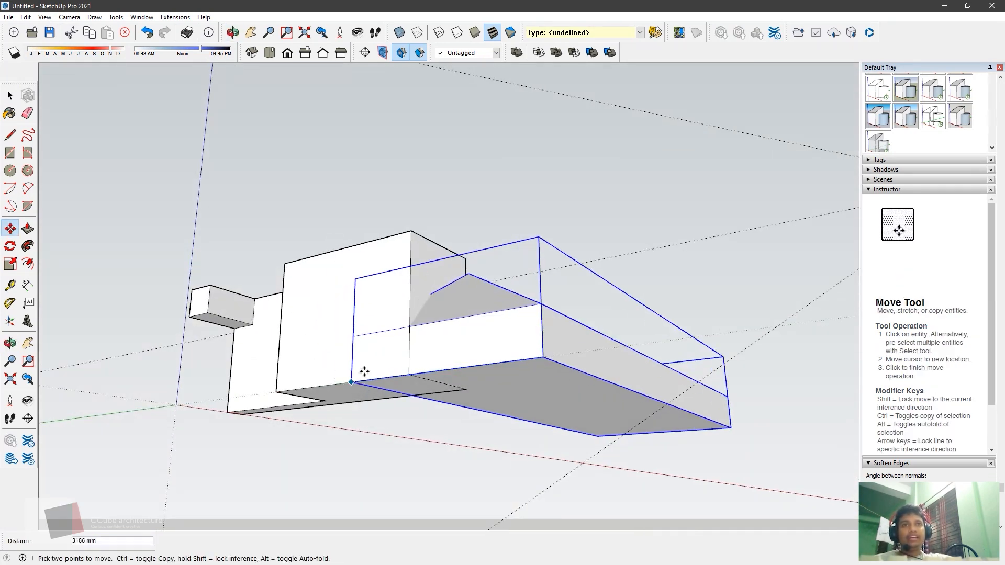
{"action": "left_click", "coordinate": [595, 352]}
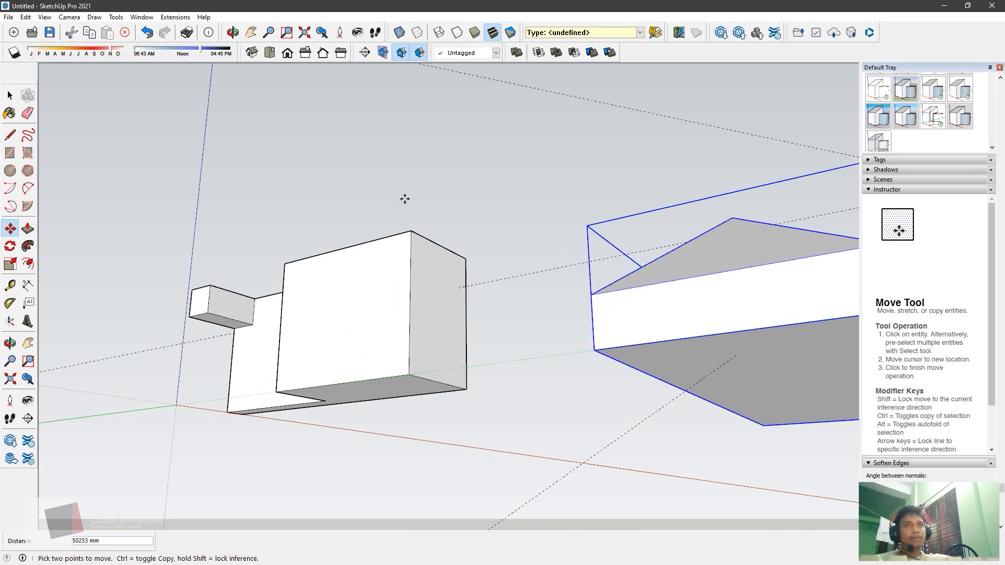
Open the House component for editing.
{"action": "middle_click_drag", "start_coordinate": [405, 198], "coordinate": [583, 474]}
{"action": "scroll", "coordinate": [377, 332], "scroll_direction": "down", "scroll_amount": 5}
{"action": "scroll", "coordinate": [583, 476], "scroll_direction": "up", "scroll_amount": 3}
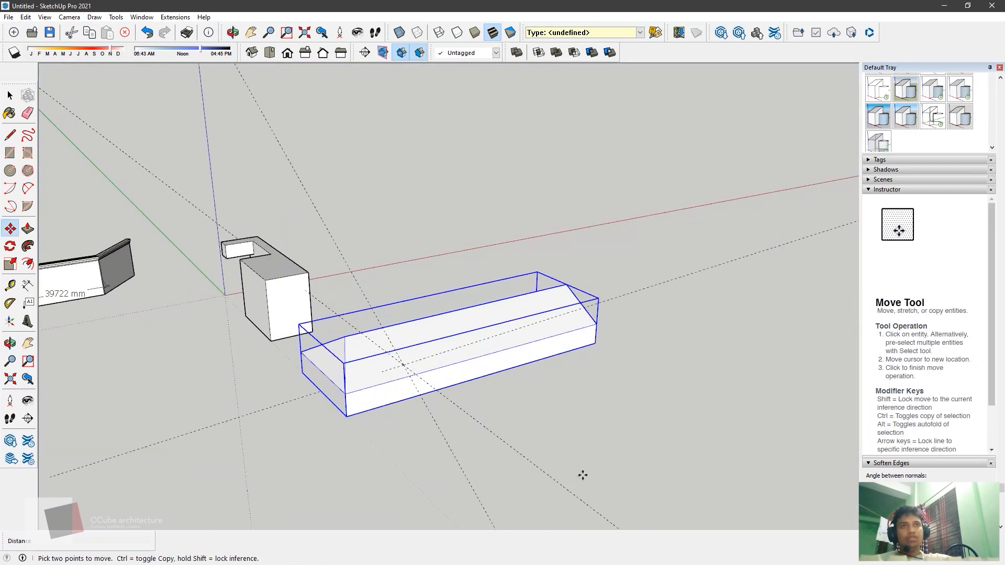
{"action": "mouse_move", "coordinate": [471, 413]}
{"action": "middle_mouse_down"}
{"action": "mouse_move", "coordinate": [419, 471]}
{"action": "mouse_move", "coordinate": [487, 424]}
{"action": "middle_mouse_up"}
{"action": "scroll", "coordinate": [453, 414], "scroll_direction": "up", "scroll_amount": 2}
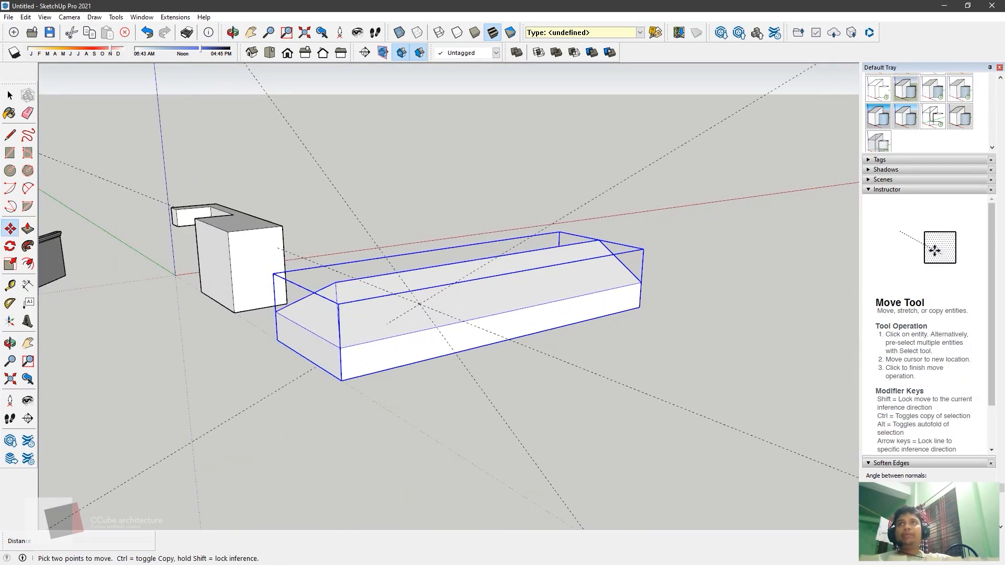
{"action": "left_click", "coordinate": [10, 95]}
{"action": "scroll", "coordinate": [397, 347], "scroll_direction": "up", "scroll_amount": 2}
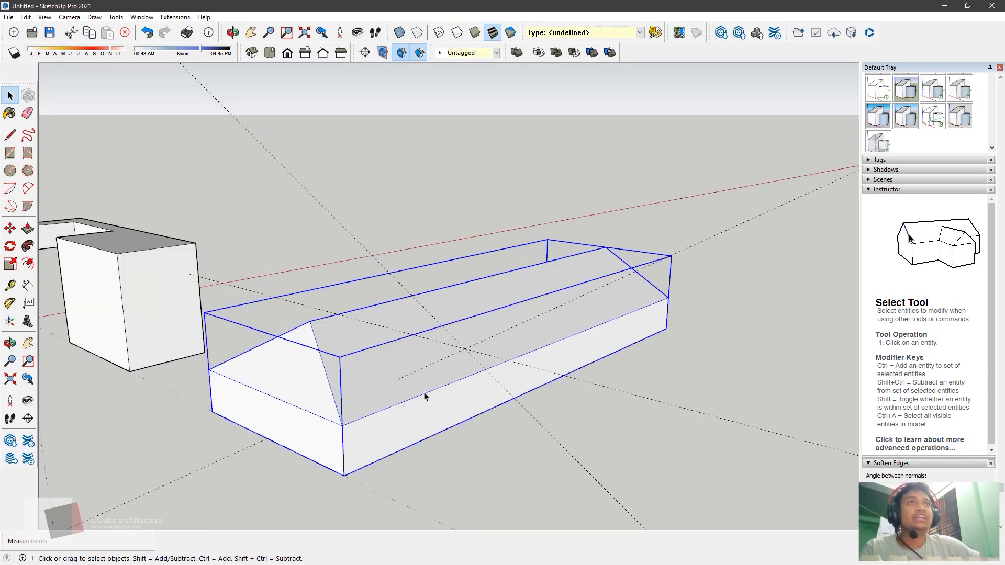
{"action": "middle_click_drag", "start_coordinate": [425, 396], "coordinate": [456, 393]}
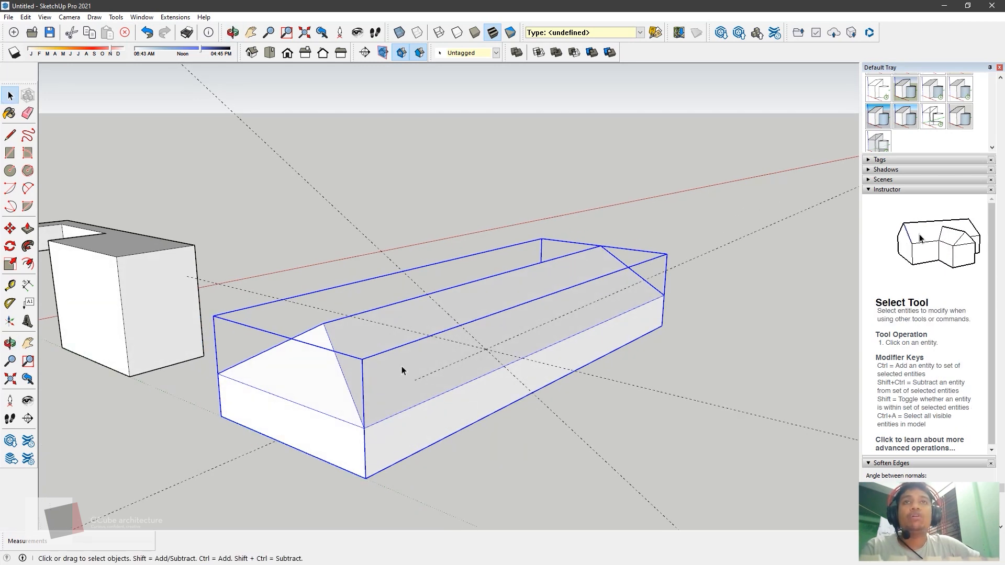
{"action": "double_click", "coordinate": [333, 380]}
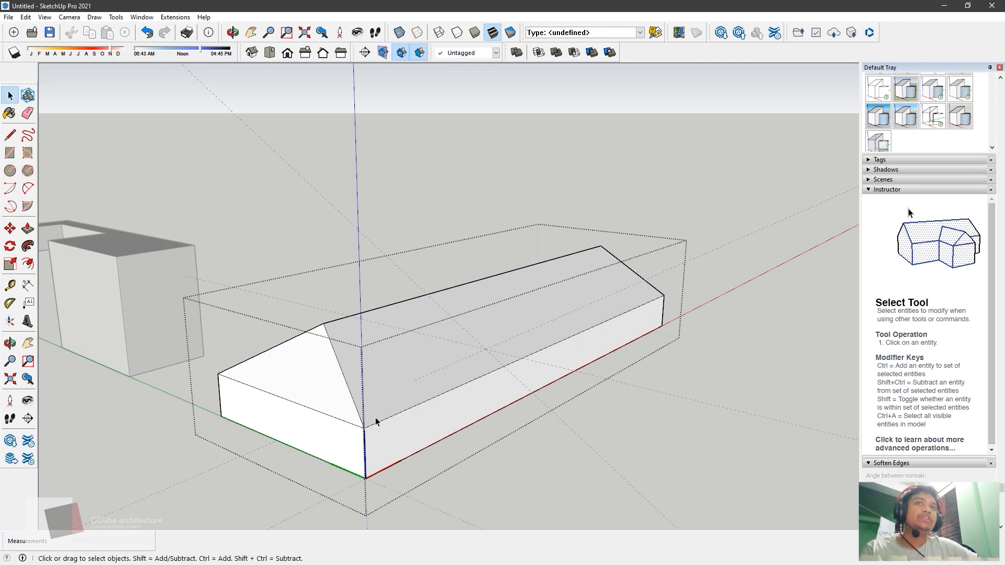
Draw a line about 22398 mm long across the House's long front roof slope, from the eave up to the ridge.
{"action": "scroll", "coordinate": [376, 417], "scroll_direction": "down", "scroll_amount": 2}
{"action": "middle_click_drag", "start_coordinate": [375, 417], "coordinate": [323, 414]}
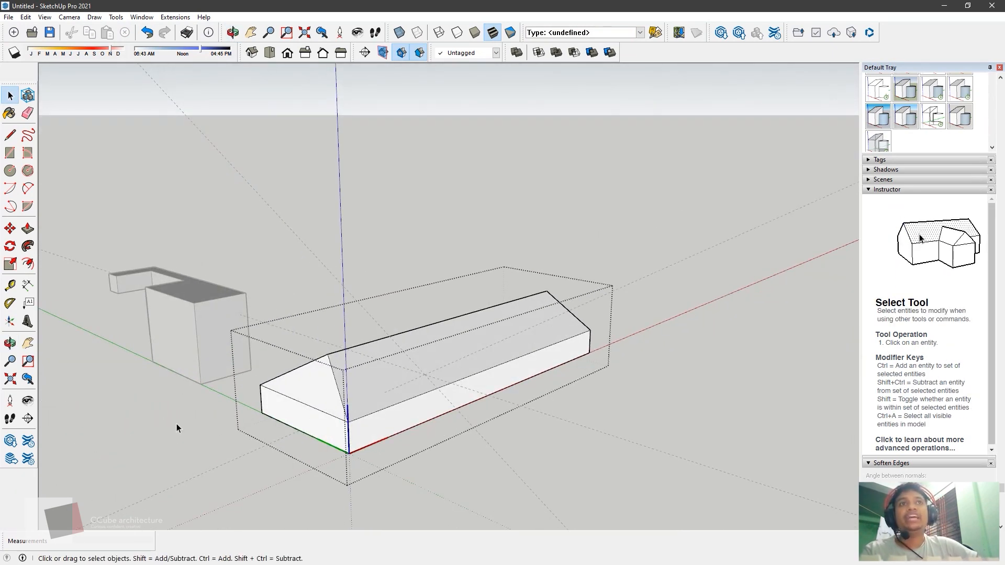
{"action": "scroll", "coordinate": [445, 377], "scroll_direction": "up", "scroll_amount": 2}
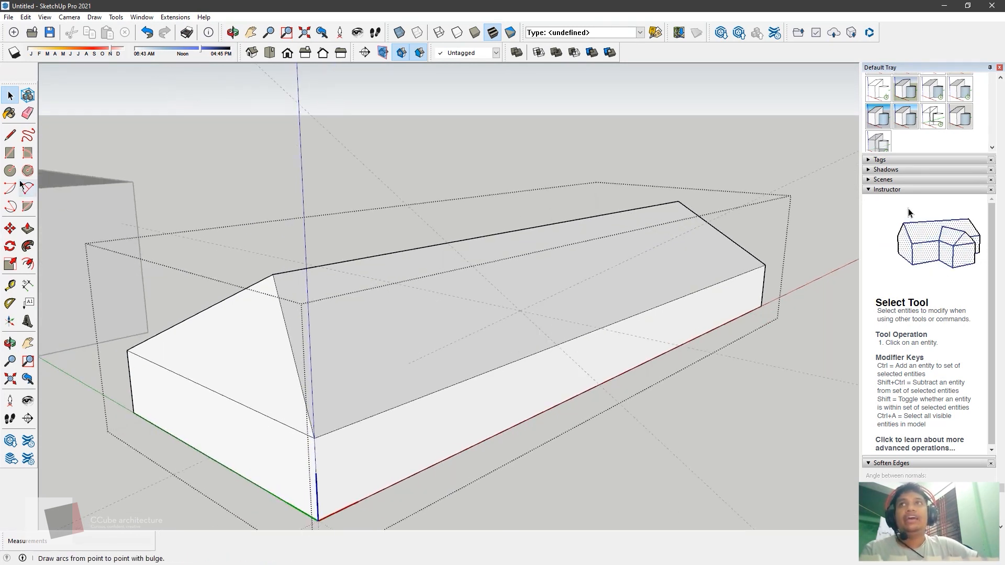
{"action": "left_click", "coordinate": [10, 135]}
{"action": "left_click", "coordinate": [436, 393]}
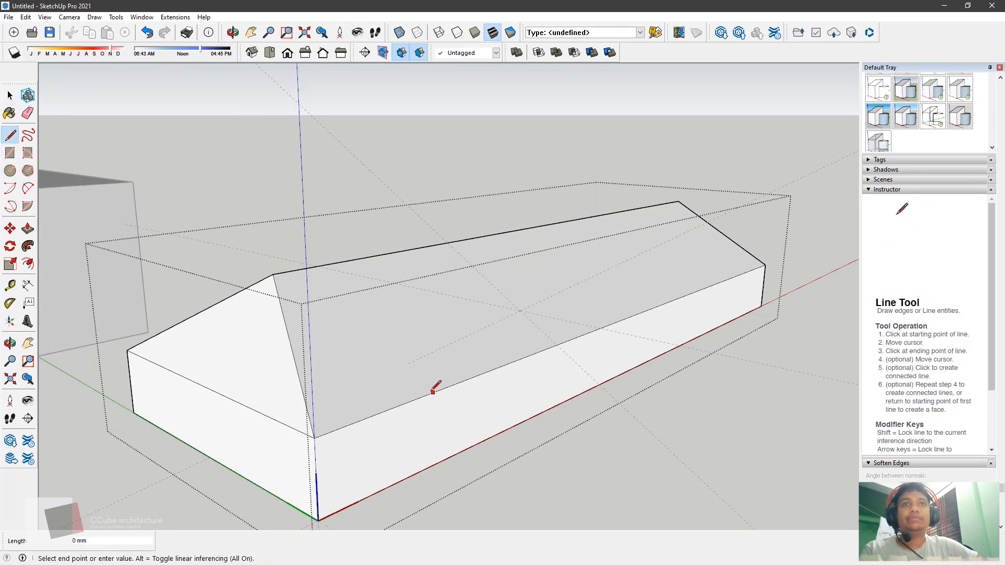
{"action": "left_click", "coordinate": [327, 265]}
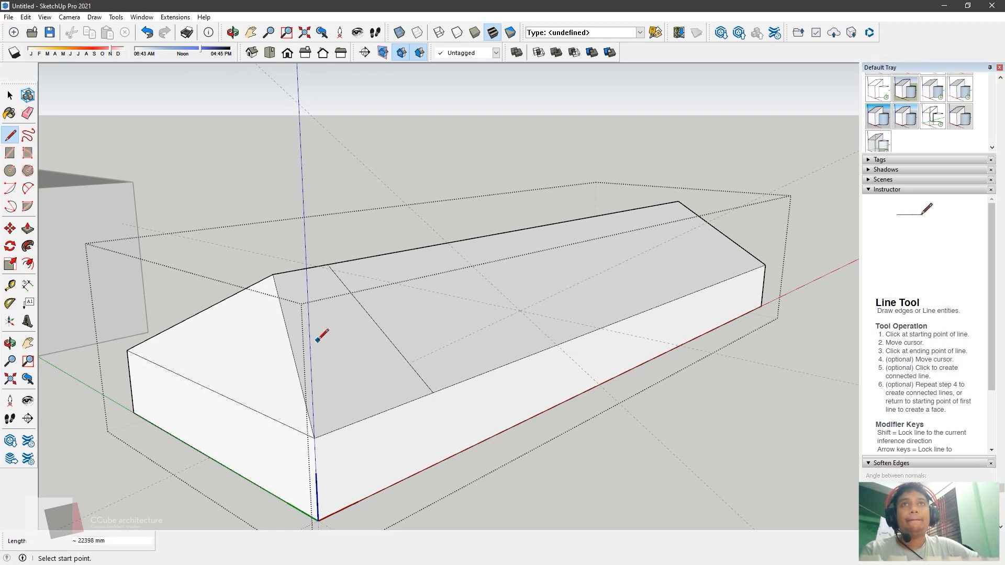
{"action": "left_click", "coordinate": [369, 257]}
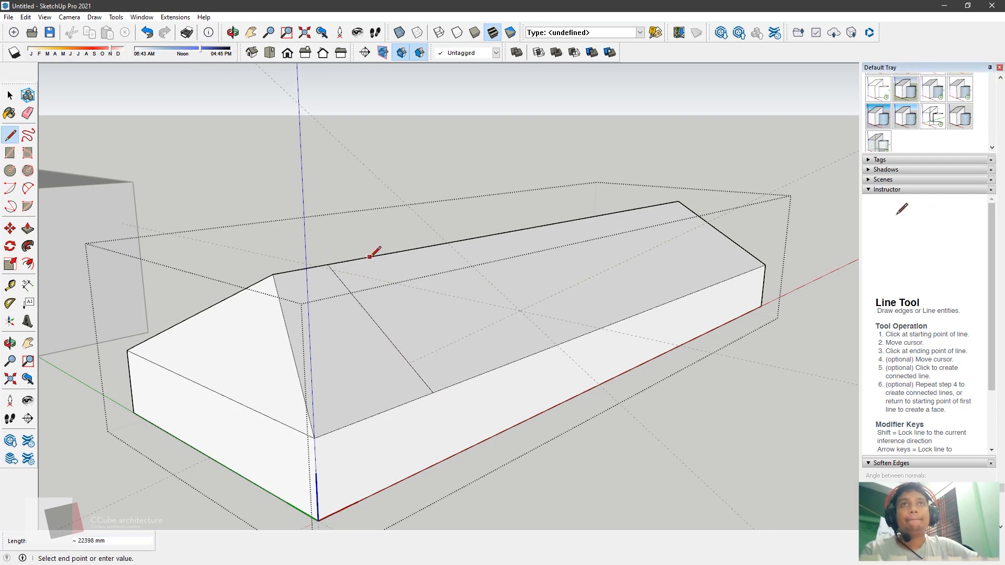
{"action": "left_click", "coordinate": [484, 377]}
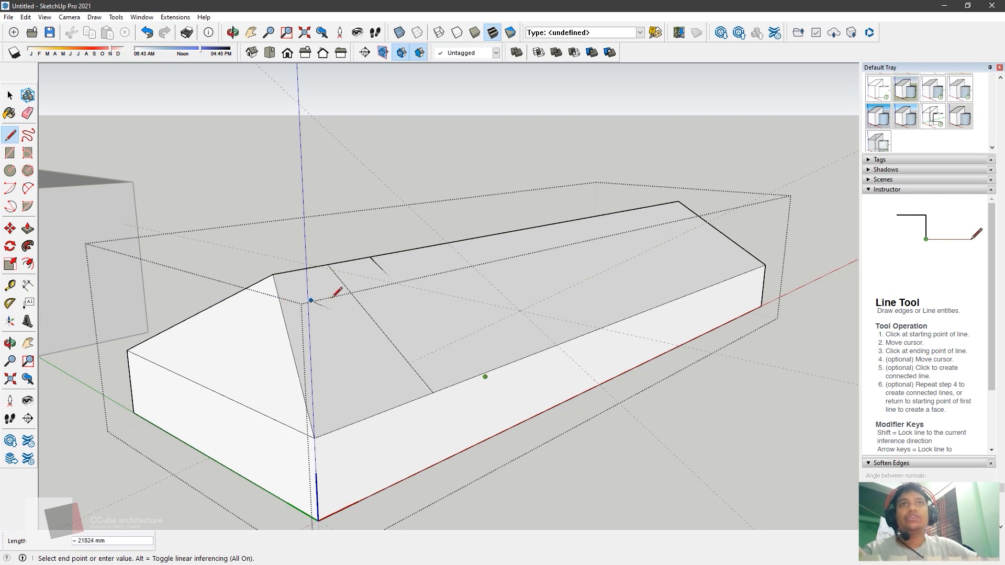
{"action": "key", "text": "ctrl+z"}
Draw a second ridge-to-eave line about 22347 mm long and Push/Pull the roof strip between both lines outward about 7158 mm.
{"action": "left_click", "coordinate": [374, 257]}
{"action": "left_click", "coordinate": [486, 372]}
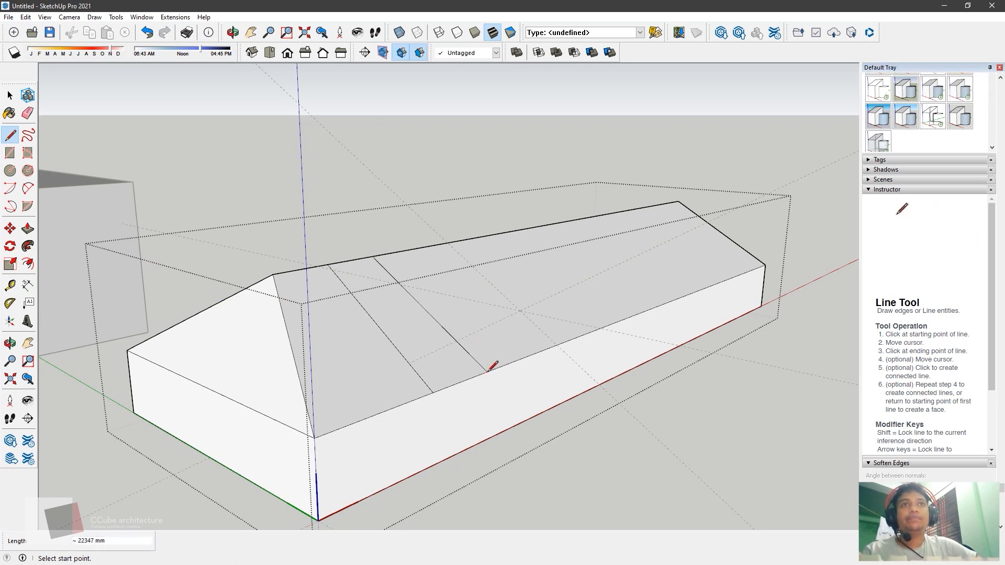
{"action": "left_click", "coordinate": [27, 228]}
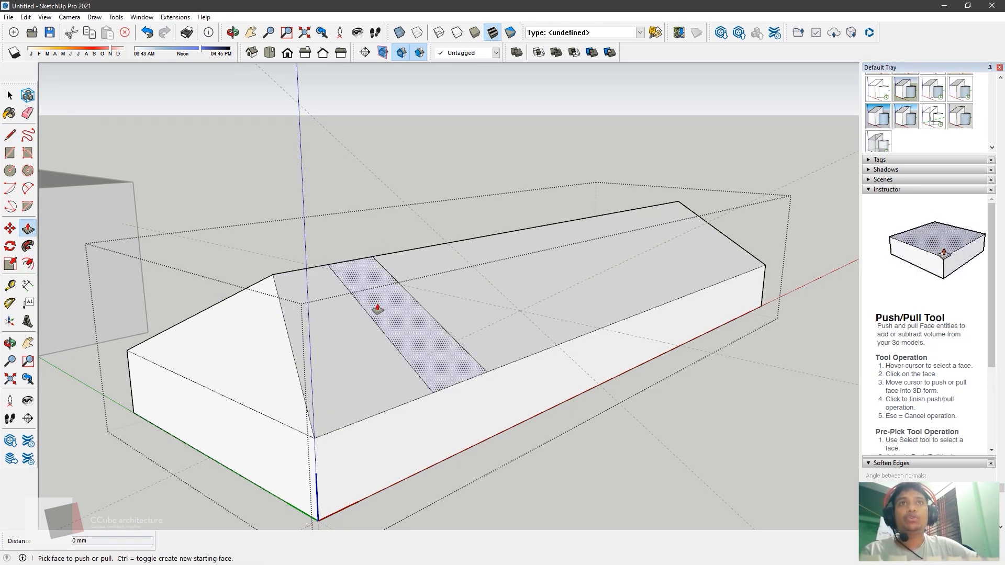
{"action": "left_click", "coordinate": [417, 333]}
{"action": "left_click", "coordinate": [388, 293]}
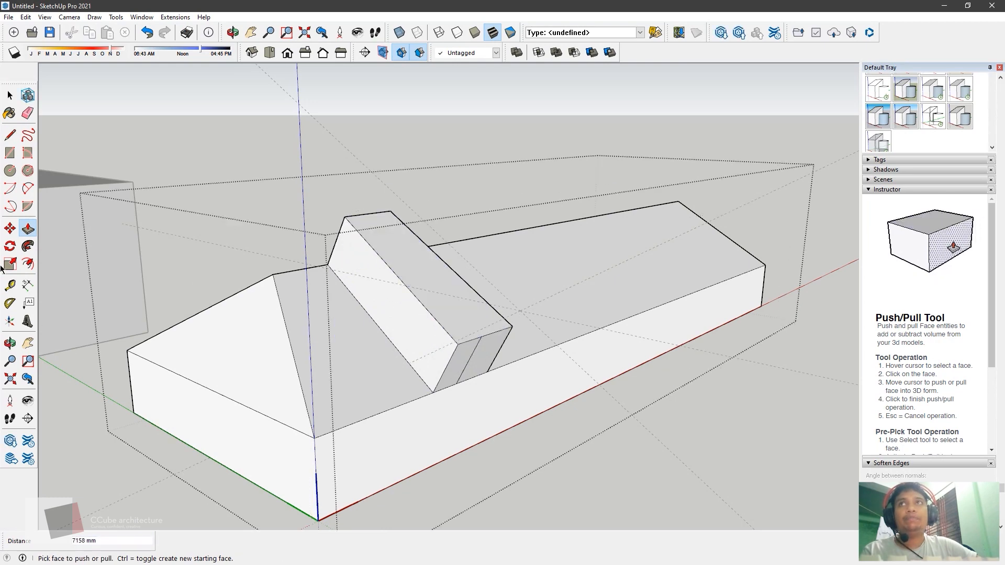
Rotate the top face of the raised roof strip about a point on that face to twist the strip.
{"action": "left_click", "coordinate": [10, 246]}
{"action": "left_click", "coordinate": [458, 301]}
{"action": "left_click", "coordinate": [424, 261]}
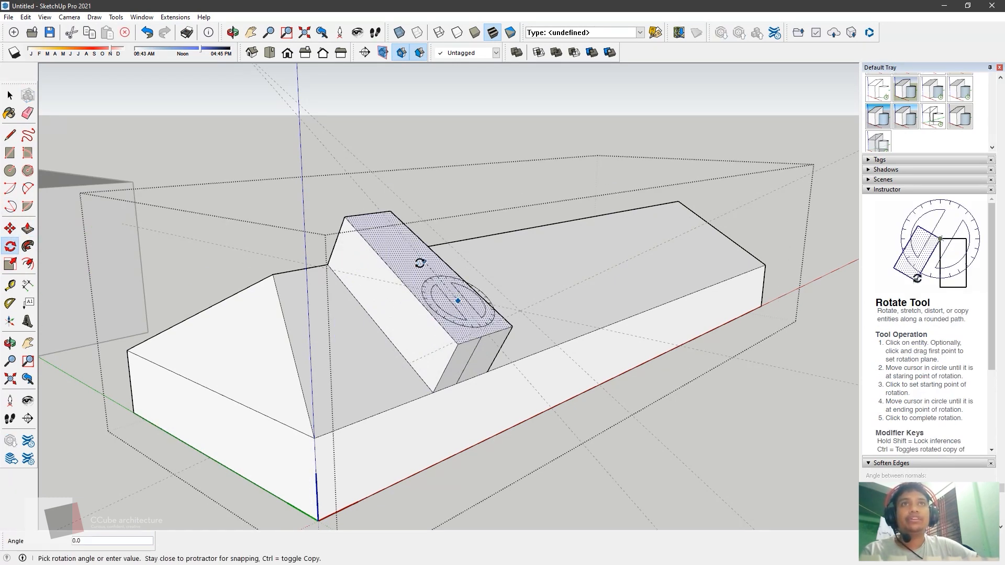
{"action": "left_click", "coordinate": [482, 265]}
Offset the outline of the large front roof slope inward to form a long narrow strip face.
{"action": "middle_click_drag", "start_coordinate": [483, 264], "coordinate": [77, 373]}
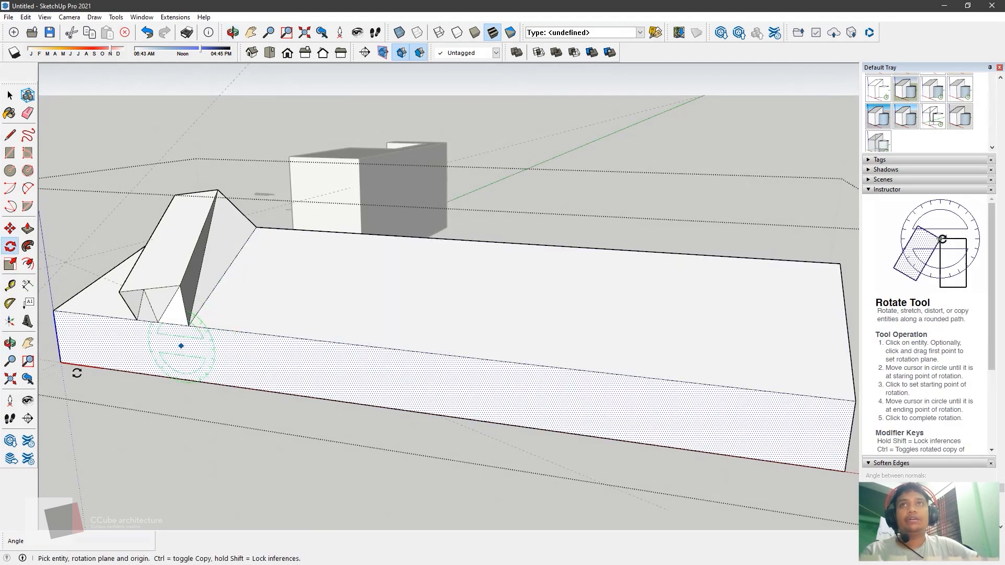
{"action": "left_click", "coordinate": [28, 263]}
{"action": "left_click", "coordinate": [324, 293]}
{"action": "left_click", "coordinate": [280, 253]}
{"action": "middle_click_drag", "start_coordinate": [220, 386], "coordinate": [761, 392]}
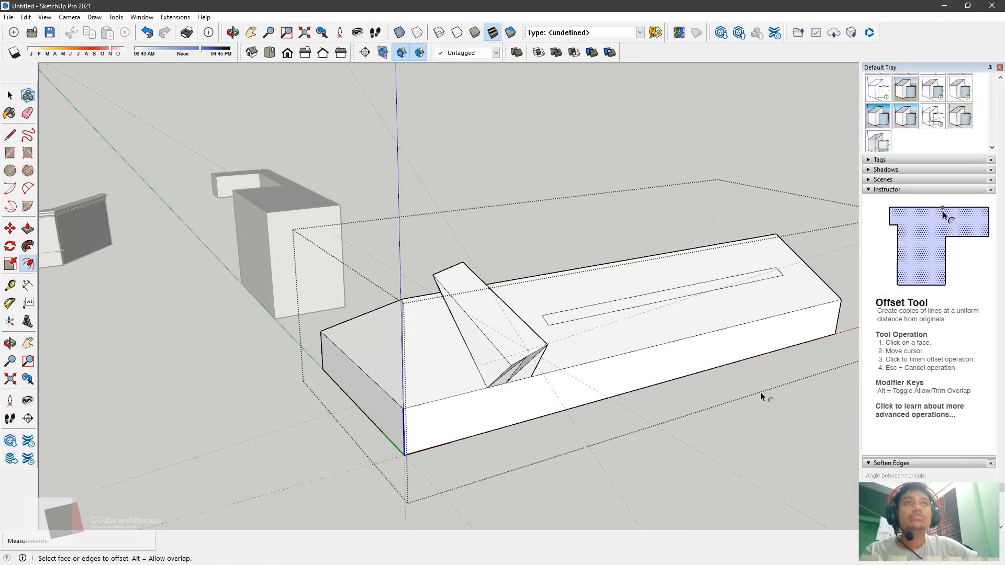
Close the House component, select it as a single object, and clear the selection.
{"action": "left_click", "coordinate": [11, 95]}
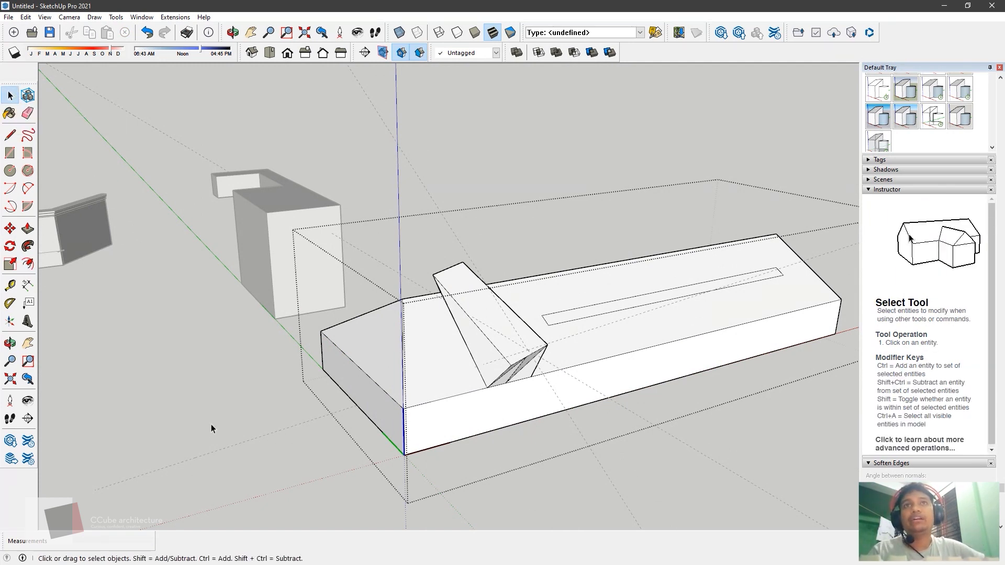
{"action": "left_click", "coordinate": [180, 418]}
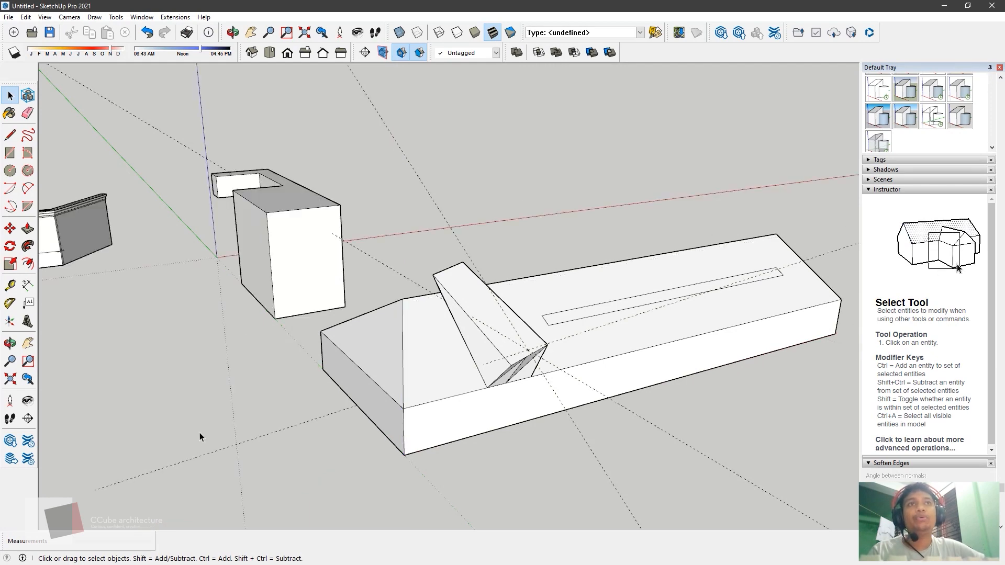
{"action": "middle_click_drag", "start_coordinate": [227, 448], "coordinate": [253, 432]}
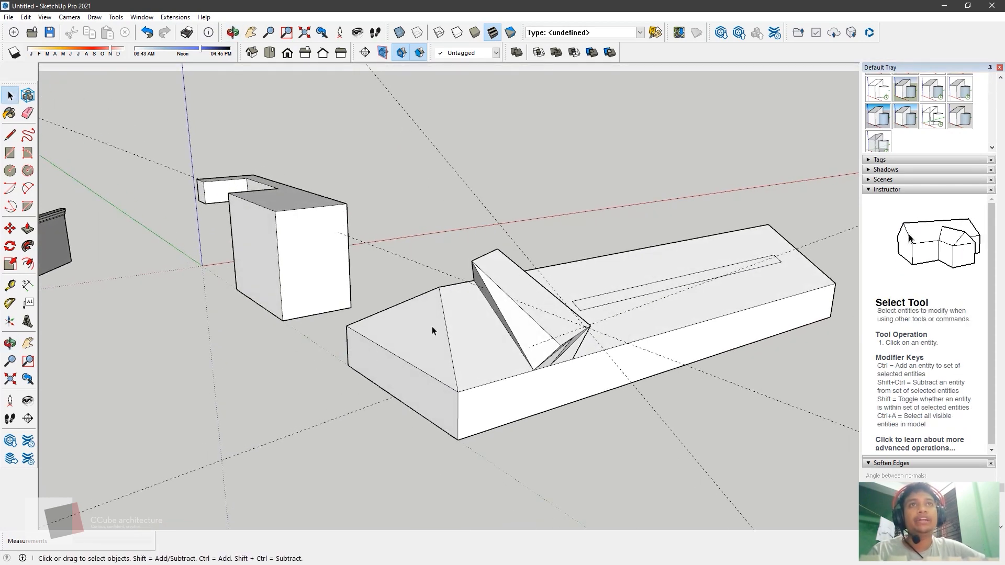
{"action": "left_click", "coordinate": [466, 328]}
{"action": "middle_click_drag", "start_coordinate": [465, 328], "coordinate": [638, 384]}
{"action": "scroll", "coordinate": [637, 384], "scroll_direction": "down", "scroll_amount": 2}
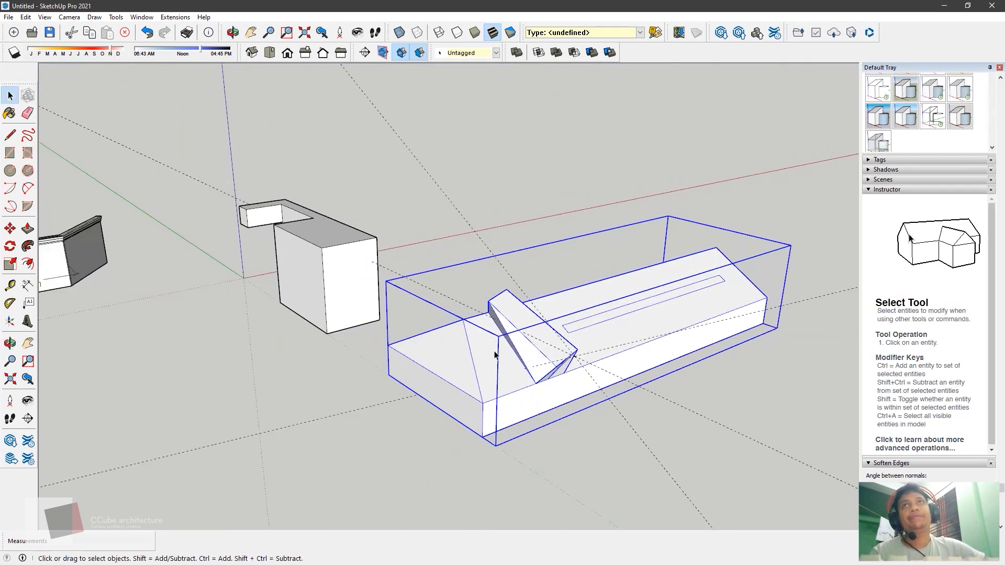
{"action": "left_click", "coordinate": [175, 364]}
Select all of the tall block's connected geometry and make it a component, replacing the selection and keeping the default name.
{"action": "middle_click_drag", "start_coordinate": [175, 365], "coordinate": [268, 397]}
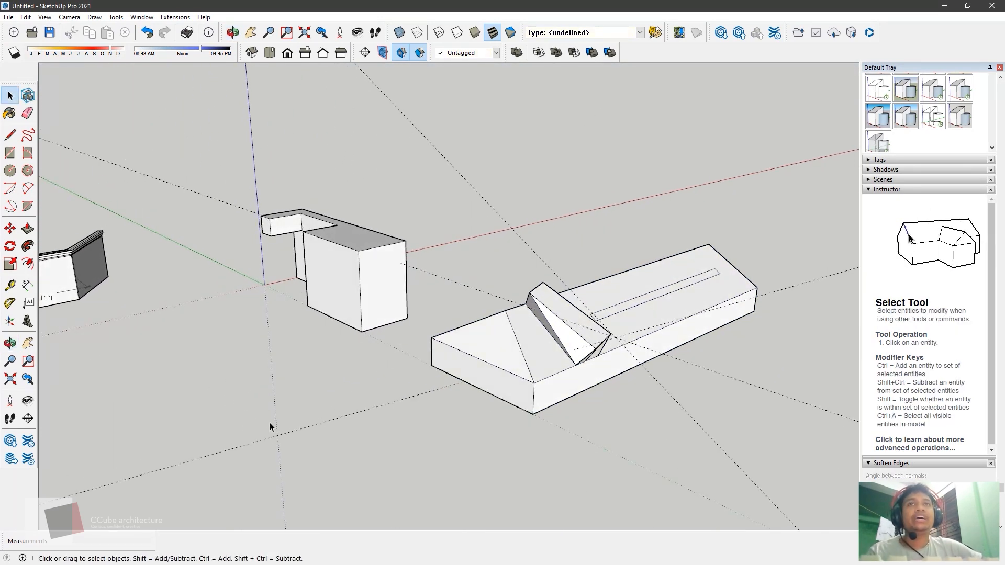
{"action": "scroll", "coordinate": [237, 300], "scroll_direction": "up", "scroll_amount": 1}
{"action": "left_click", "coordinate": [382, 267]}
{"action": "triple_click", "coordinate": [383, 267]}
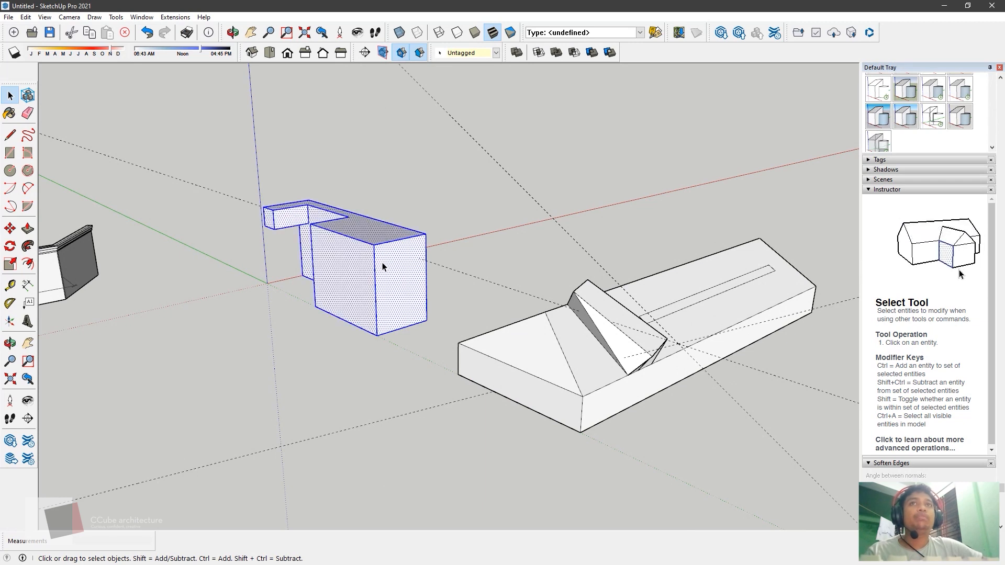
{"action": "right_click", "coordinate": [383, 266]}
{"action": "left_click", "coordinate": [434, 347]}
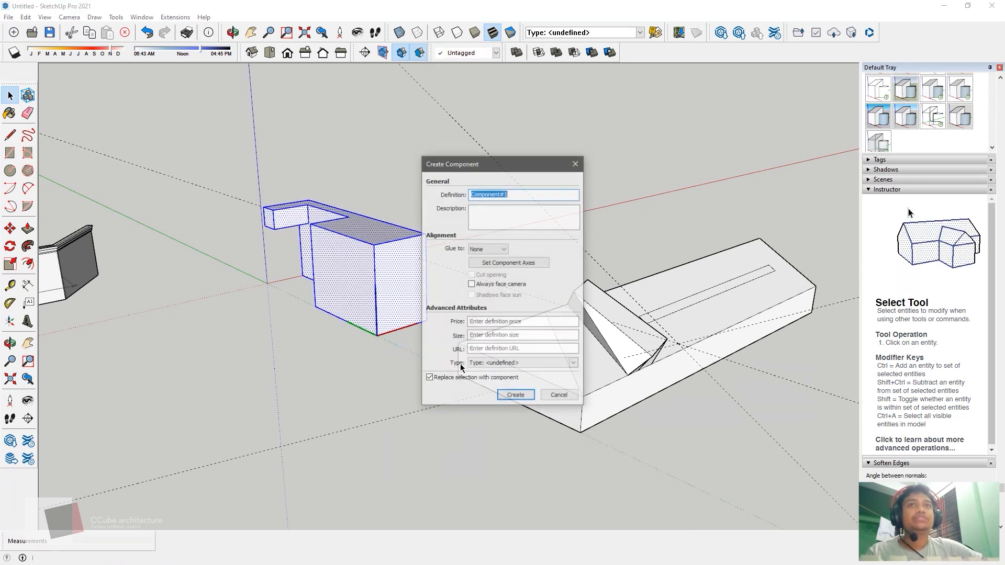
{"action": "left_click", "coordinate": [515, 395]}
{"action": "left_click", "coordinate": [232, 372]}
Select the tall block and House components together and make them one combined component with the default name.
{"action": "left_click", "coordinate": [359, 259]}
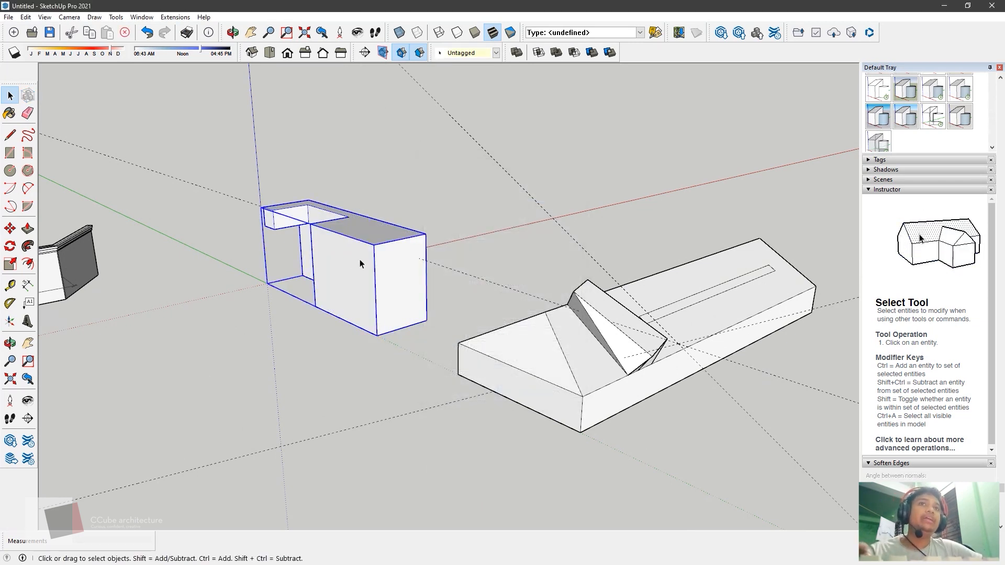
{"action": "left_click", "coordinate": [516, 355], "text": "shift"}
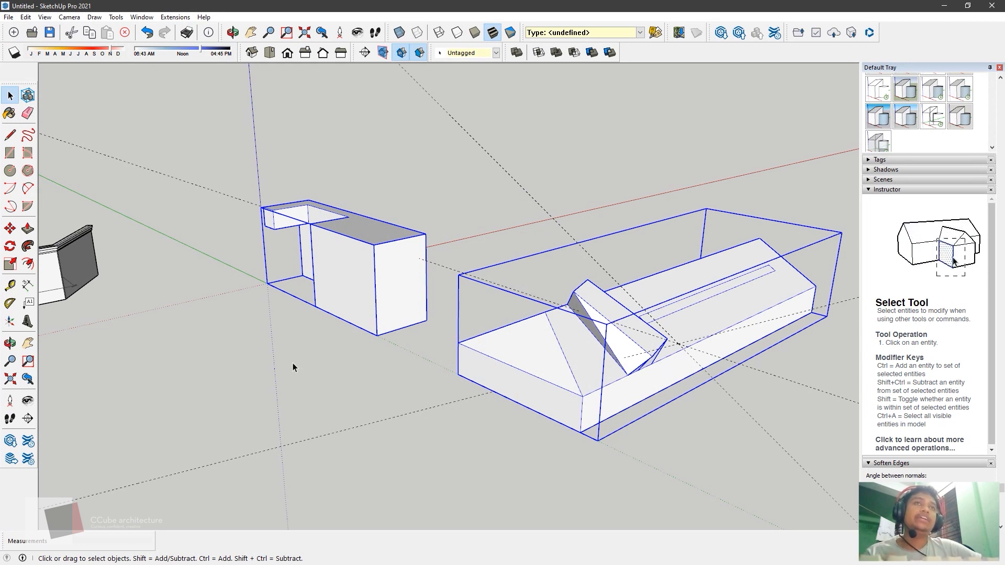
{"action": "scroll", "coordinate": [259, 385], "scroll_direction": "down", "scroll_amount": 2}
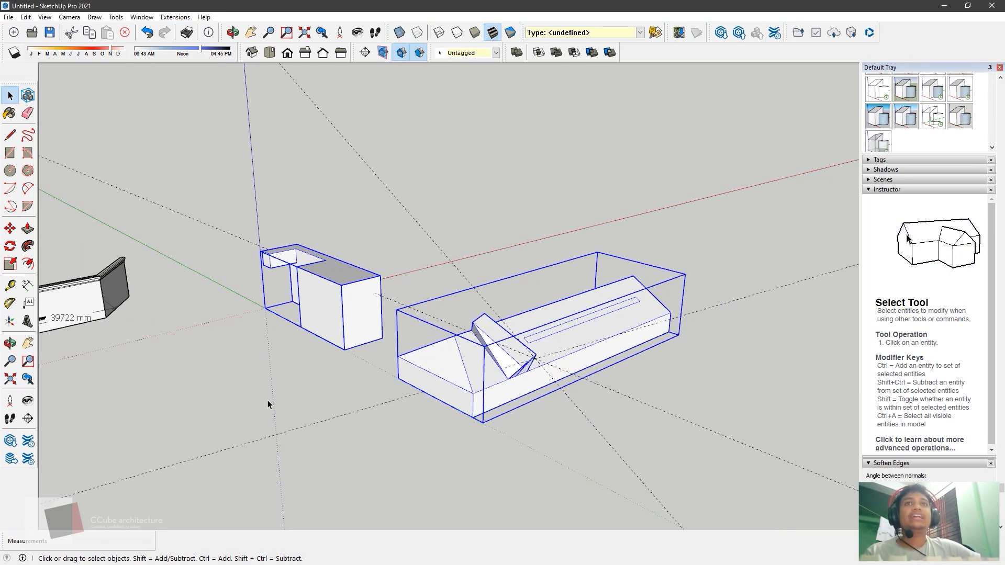
{"action": "right_click", "coordinate": [326, 312]}
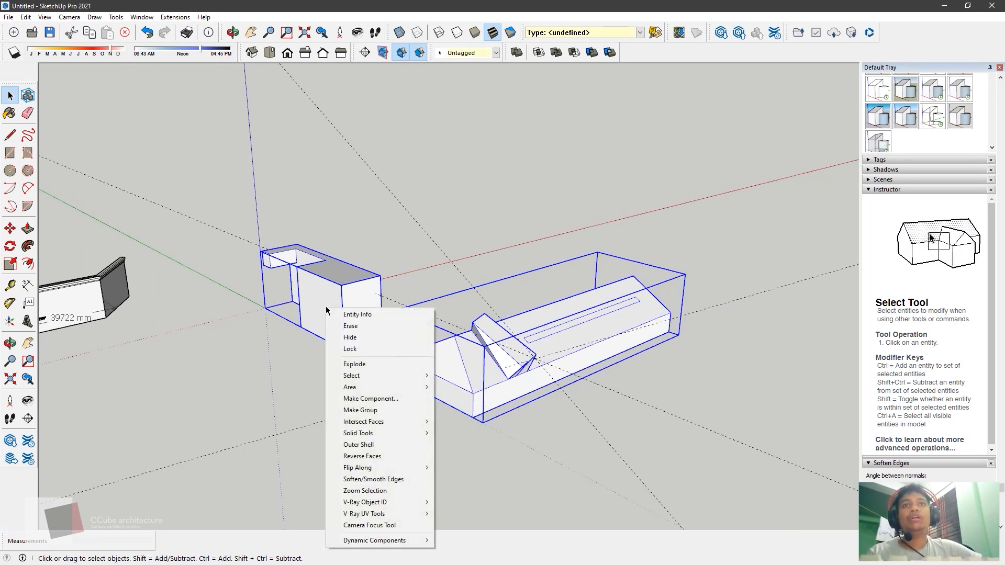
{"action": "left_click", "coordinate": [352, 400]}
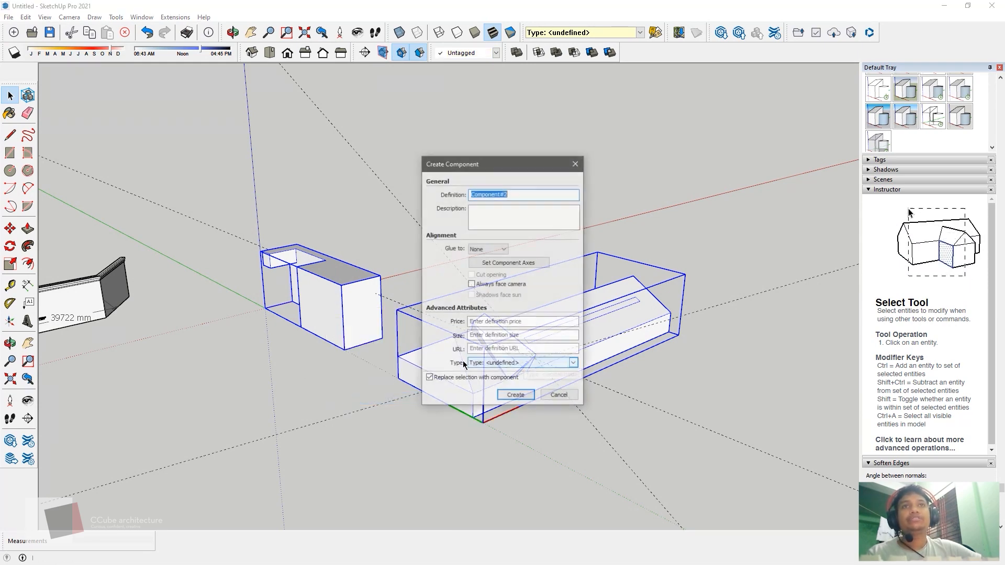
{"action": "left_click", "coordinate": [515, 396]}
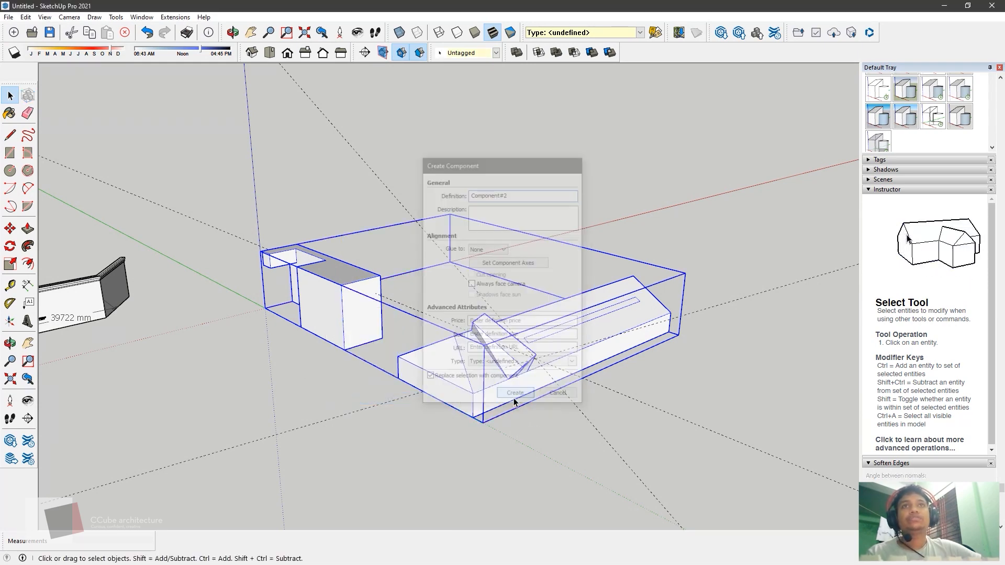
{"action": "left_click", "coordinate": [303, 441]}
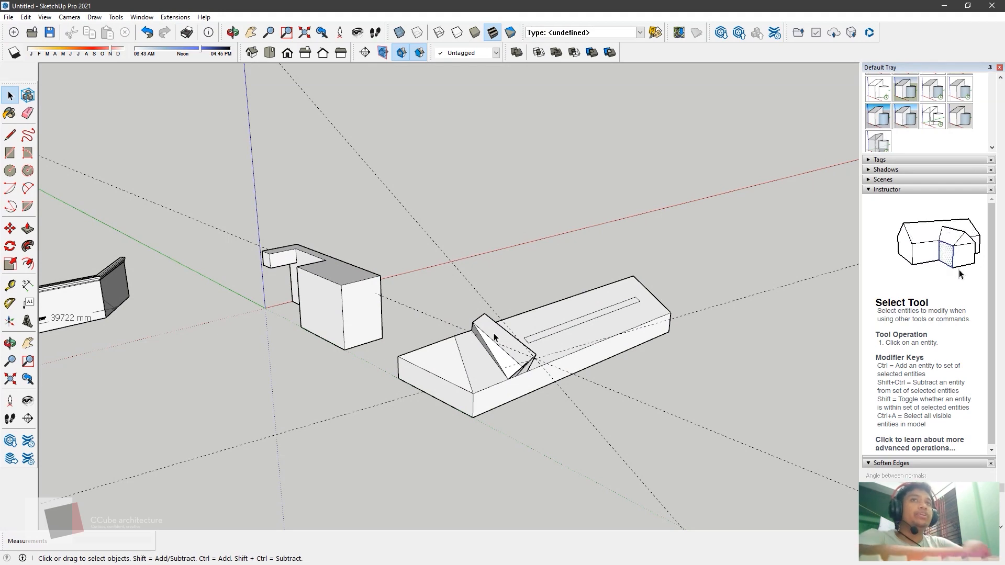
Select the combined component as one object, clear the selection, and open the combined component for editing.
{"action": "left_click", "coordinate": [315, 320]}
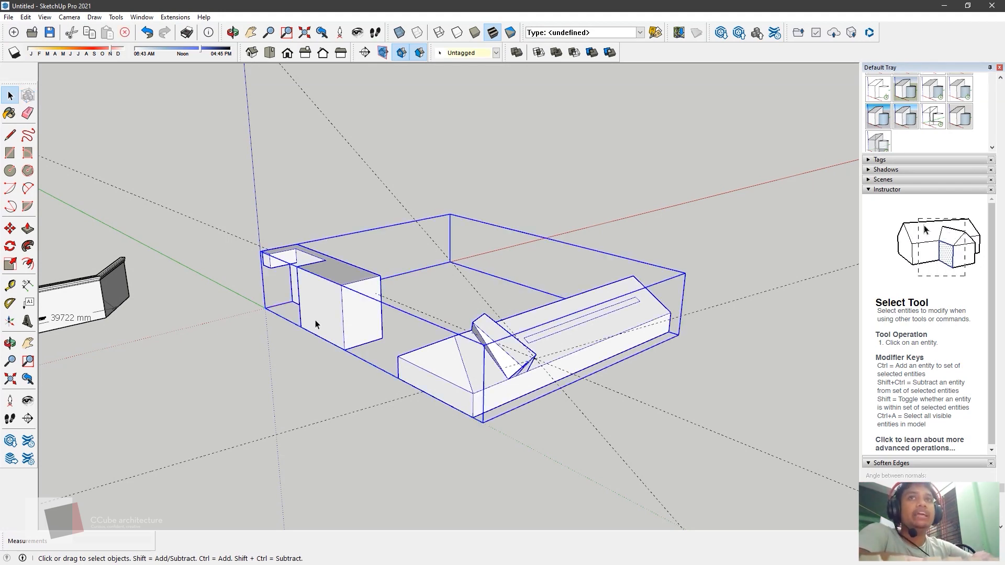
{"action": "left_click", "coordinate": [380, 464]}
{"action": "middle_click_drag", "start_coordinate": [629, 323], "coordinate": [503, 401]}
{"action": "scroll", "coordinate": [500, 402], "scroll_direction": "up", "scroll_amount": 4}
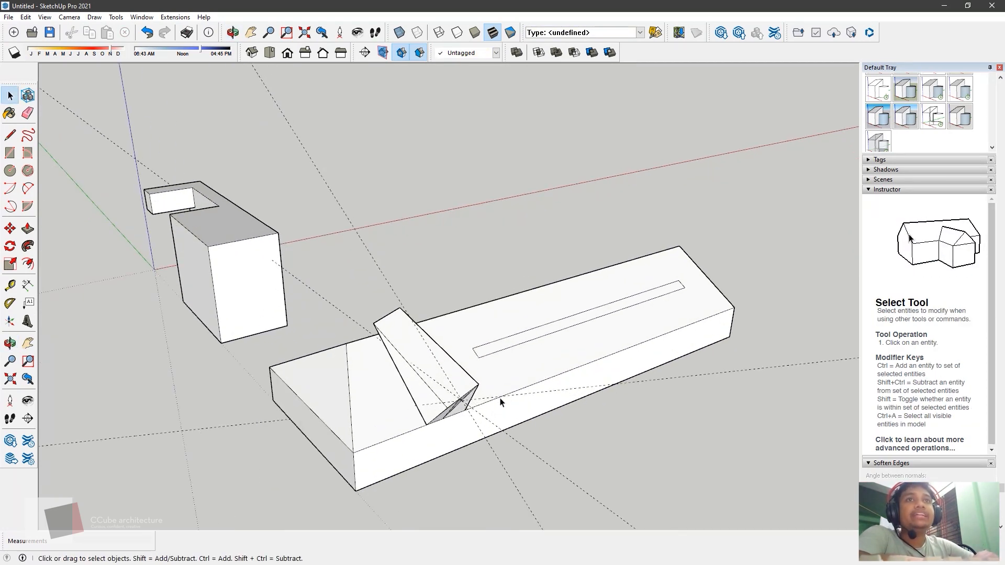
{"action": "double_click", "coordinate": [225, 272]}
{"action": "scroll", "coordinate": [227, 267], "scroll_direction": "down", "scroll_amount": 3}
{"action": "middle_click_drag", "start_coordinate": [226, 265], "coordinate": [146, 301]}
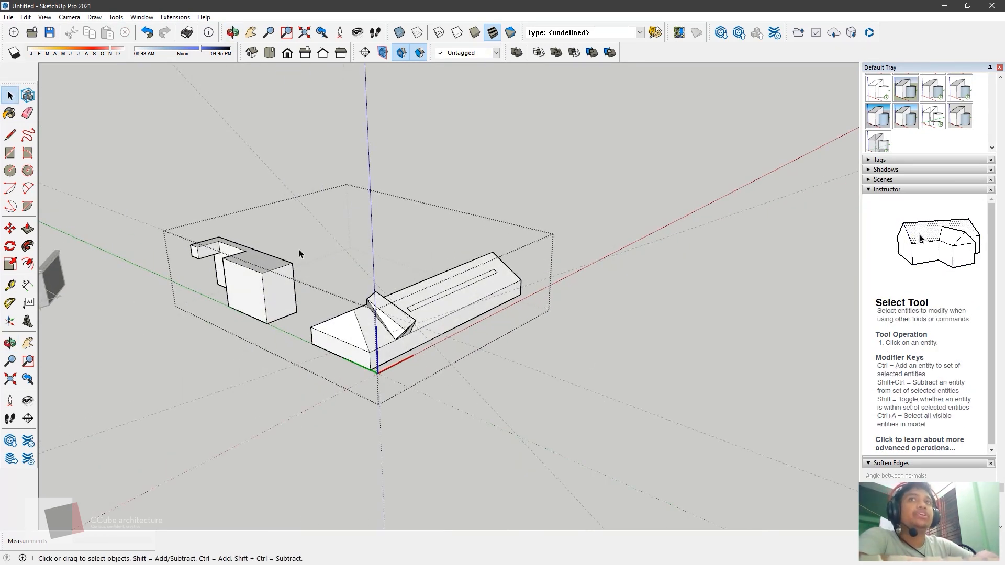
Select the tall block and the House in turn inside the combined component to examine them as separate nested components.
{"action": "scroll", "coordinate": [298, 253], "scroll_direction": "up", "scroll_amount": 2}
{"action": "left_click", "coordinate": [279, 266]}
{"action": "left_click", "coordinate": [378, 340]}
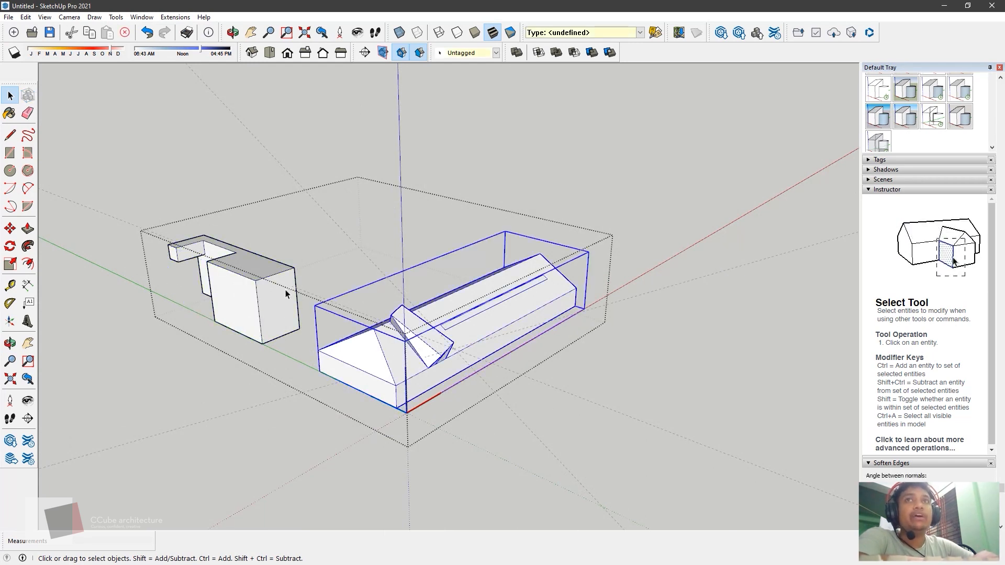
{"action": "left_click", "coordinate": [283, 292]}
{"action": "left_click", "coordinate": [369, 340]}
{"action": "left_click", "coordinate": [292, 302]}
{"action": "left_click", "coordinate": [354, 343]}
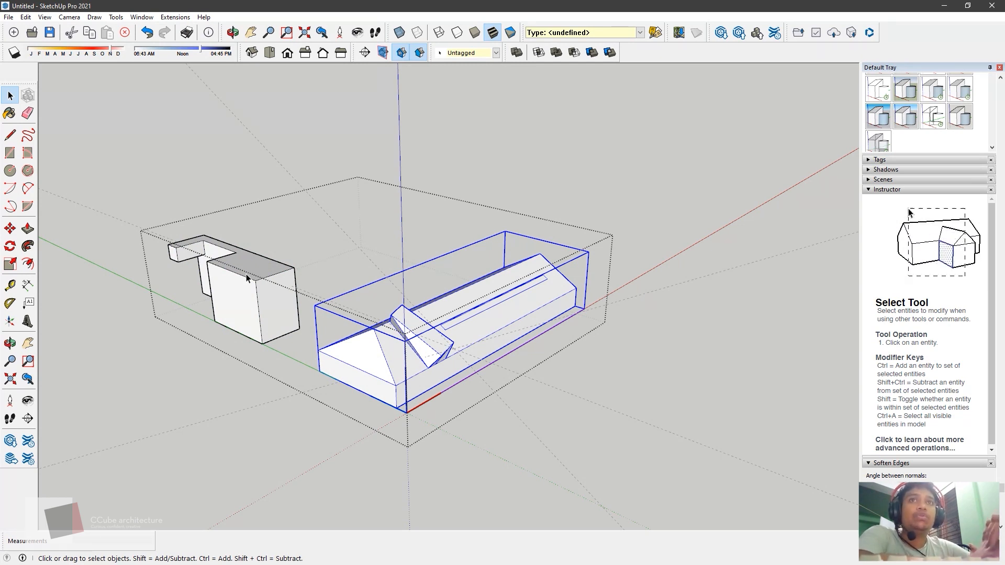
Open the nested House for editing, push/pull its narrow roof strip outward about 6654 mm, and leave the nested components.
{"action": "scroll", "coordinate": [321, 317], "scroll_direction": "up", "scroll_amount": 2}
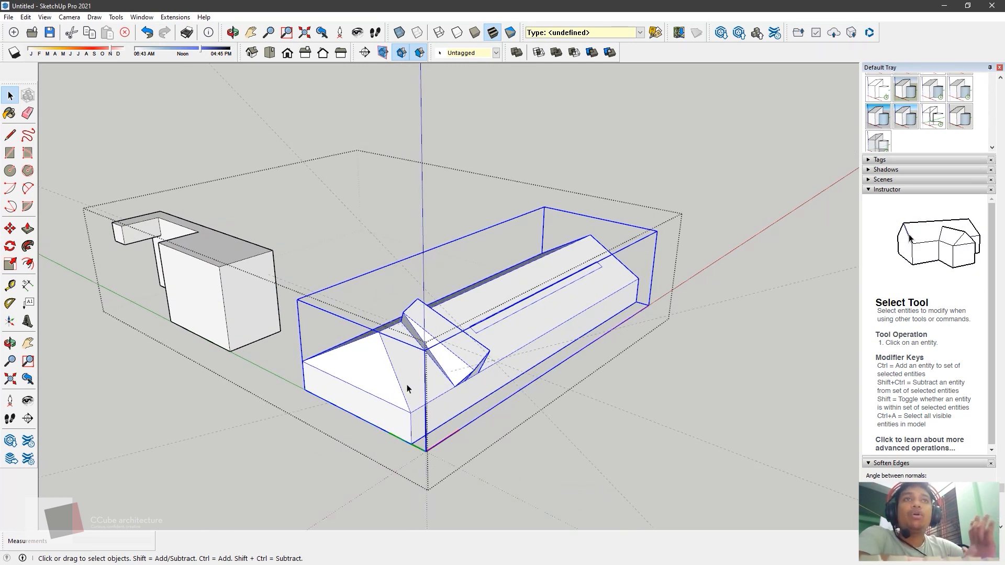
{"action": "double_click", "coordinate": [394, 352]}
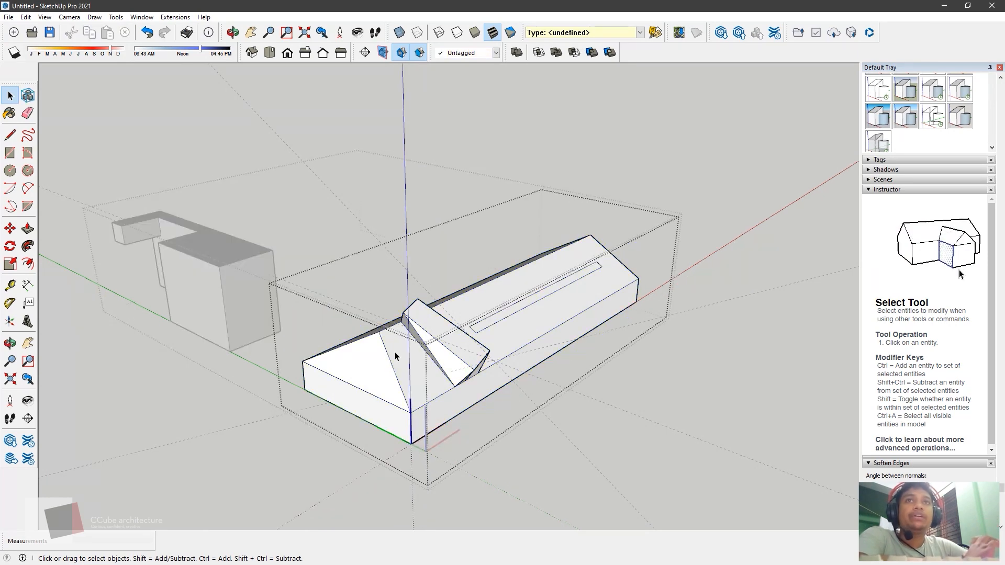
{"action": "middle_click_drag", "start_coordinate": [395, 352], "coordinate": [453, 365]}
{"action": "scroll", "coordinate": [510, 298], "scroll_direction": "up", "scroll_amount": 2}
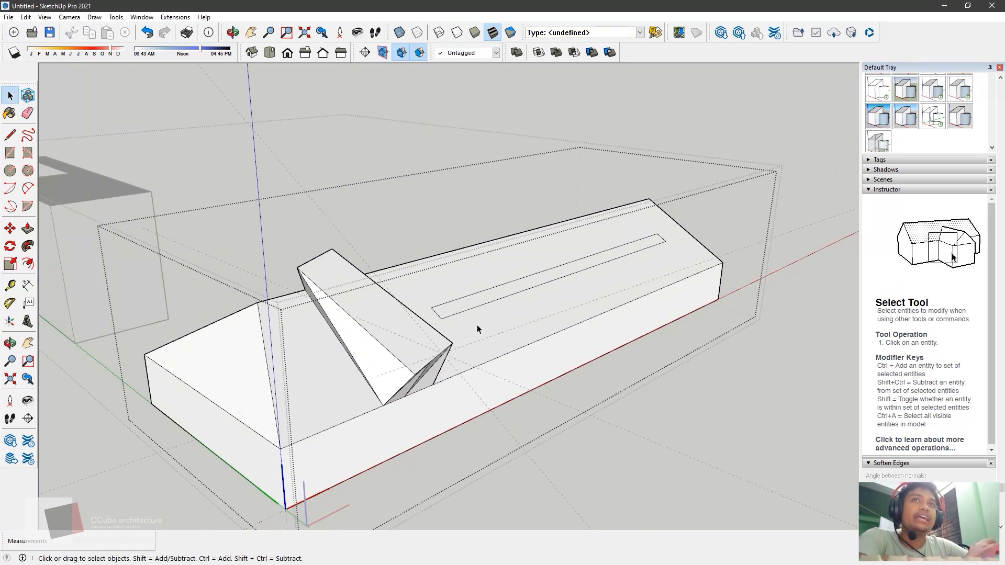
{"action": "key", "text": "p"}
{"action": "left_click", "coordinate": [502, 286]}
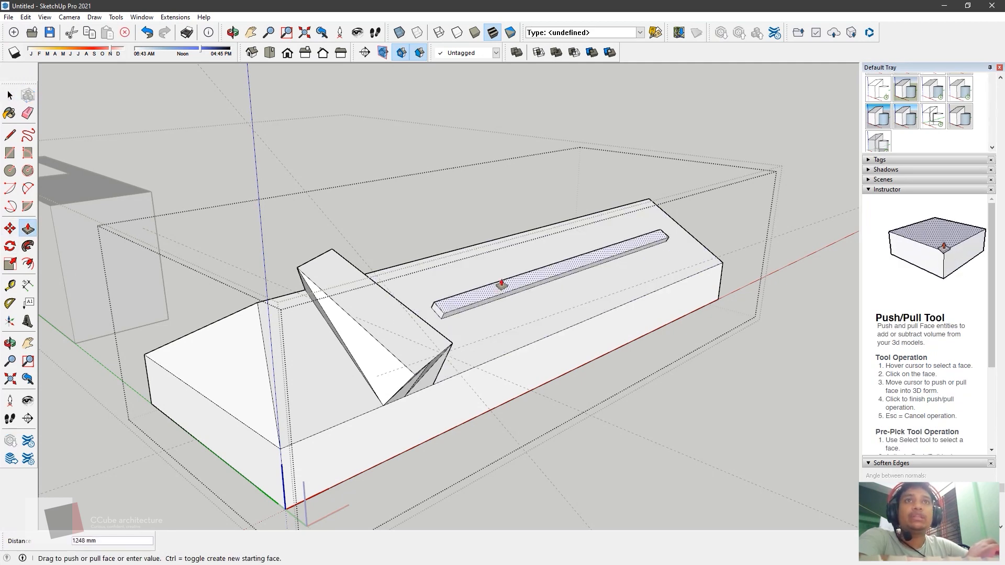
{"action": "left_click", "coordinate": [519, 270]}
{"action": "scroll", "coordinate": [158, 471], "scroll_direction": "down", "scroll_amount": 2}
{"action": "left_click", "coordinate": [9, 95]}
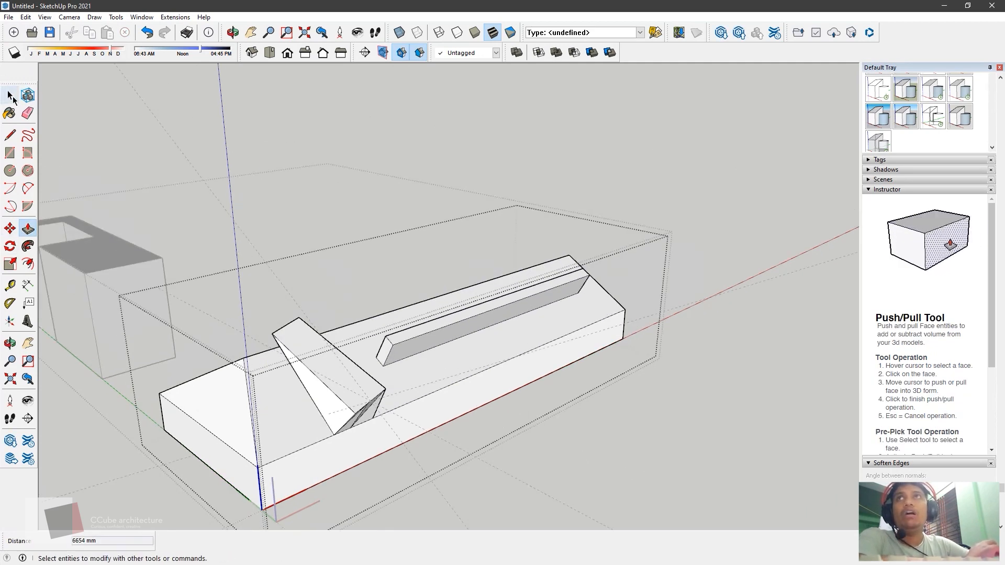
{"action": "scroll", "coordinate": [709, 440], "scroll_direction": "down", "scroll_amount": 2}
{"action": "scroll", "coordinate": [310, 340], "scroll_direction": "down", "scroll_amount": 2}
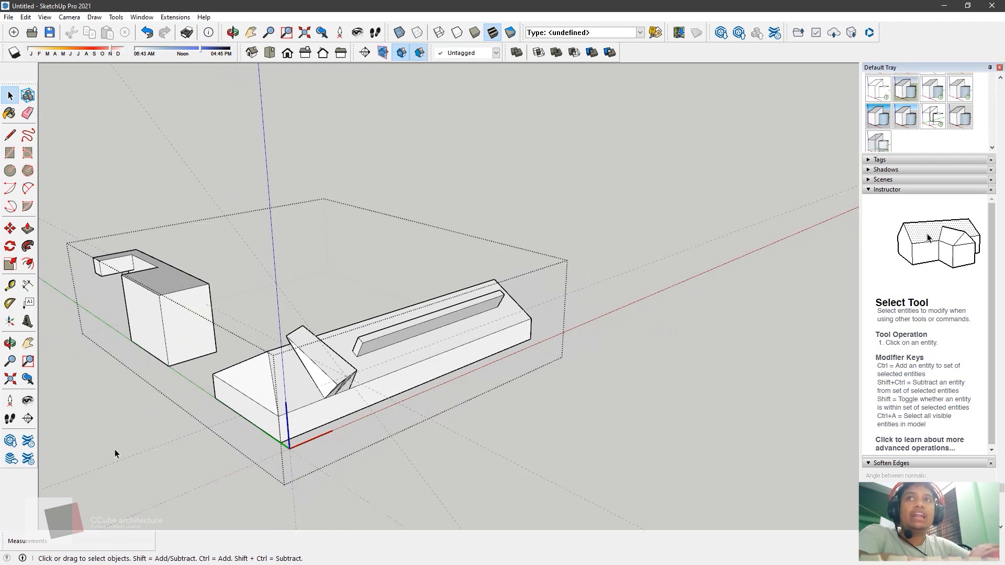
{"action": "middle_click_drag", "start_coordinate": [115, 454], "coordinate": [261, 375]}
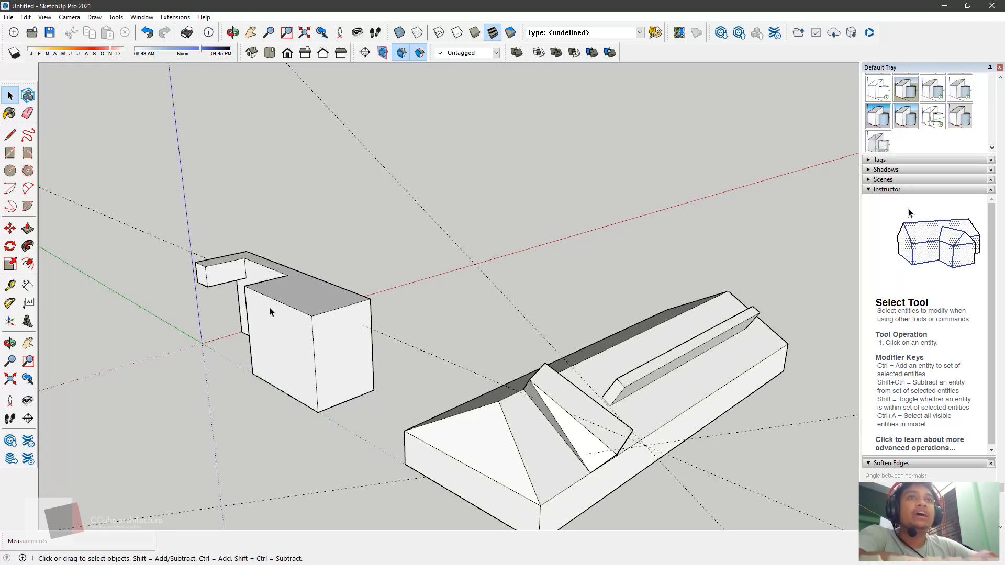
Examine the save options for the combined component, with Desktop as the folder, including the available SketchUp version formats, and cancel.
{"action": "scroll", "coordinate": [271, 312], "scroll_direction": "down", "scroll_amount": 3}
{"action": "scroll", "coordinate": [153, 329], "scroll_direction": "up", "scroll_amount": 3}
{"action": "left_click", "coordinate": [424, 244]}
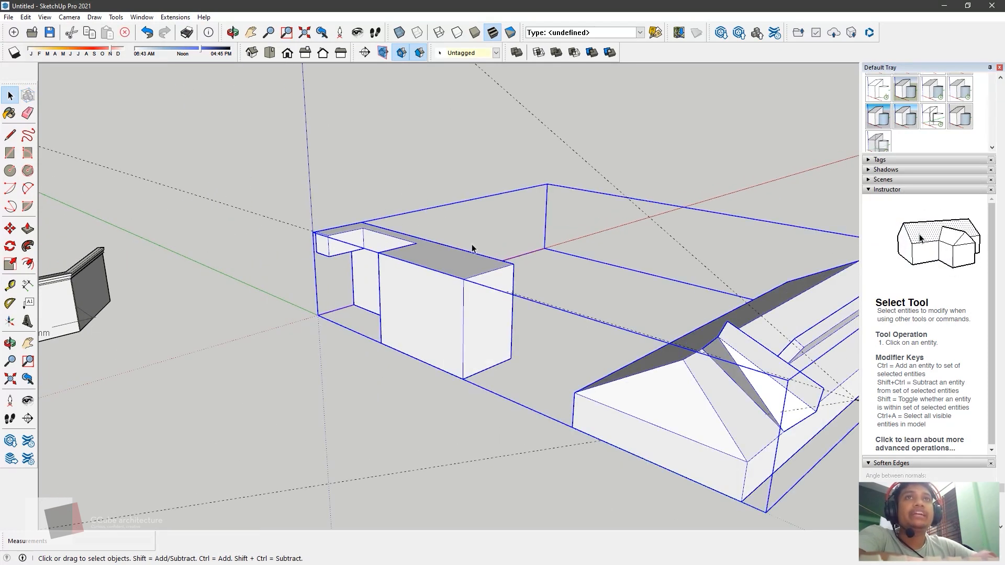
{"action": "middle_click_drag", "start_coordinate": [435, 287], "coordinate": [583, 372]}
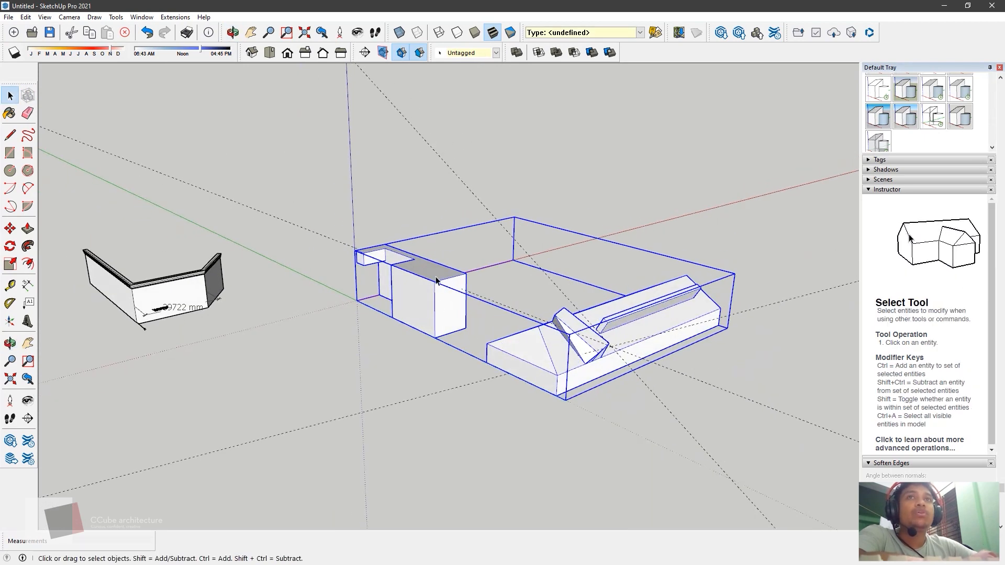
{"action": "right_click", "coordinate": [434, 280]}
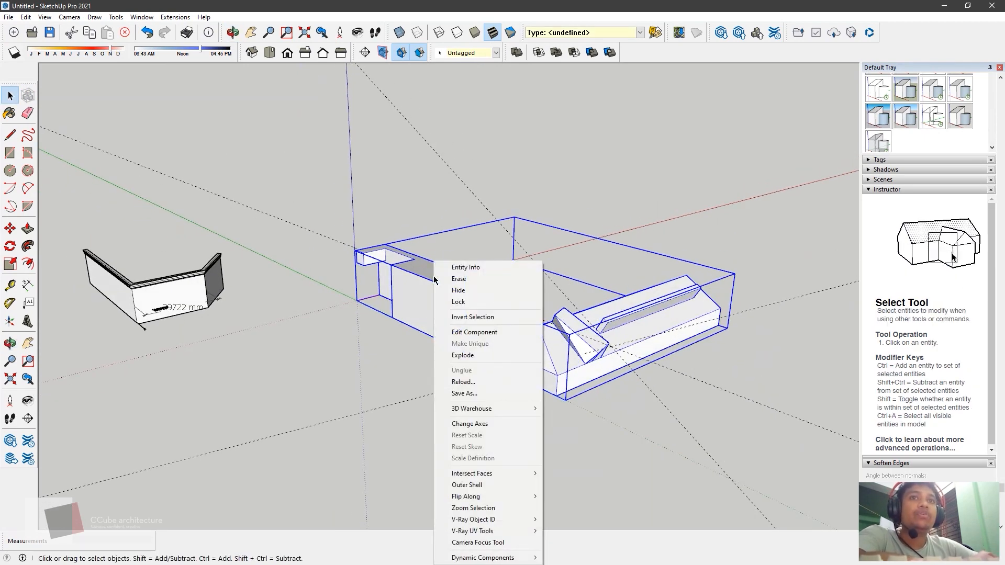
{"action": "left_click", "coordinate": [466, 393]}
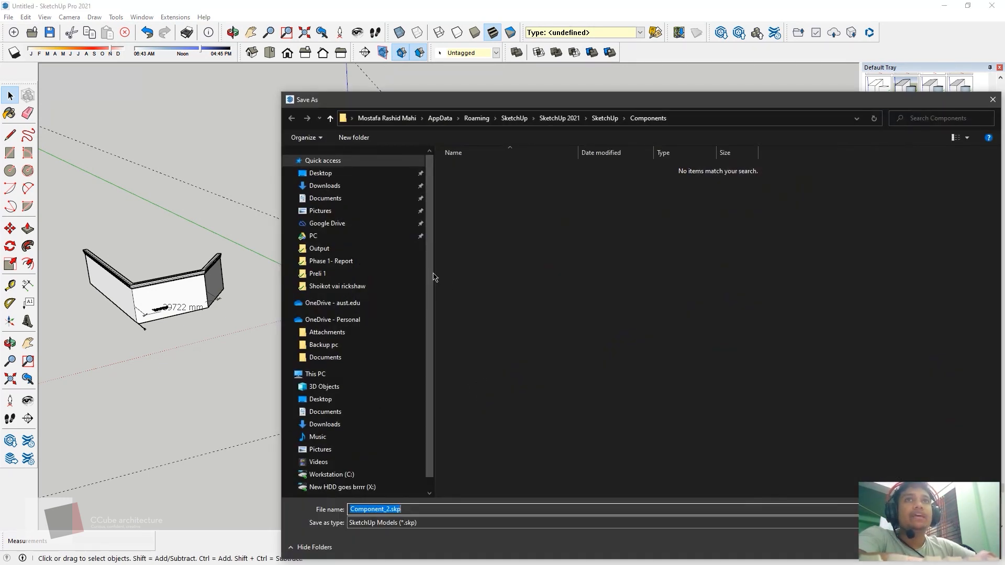
{"action": "scroll", "coordinate": [440, 335], "scroll_direction": "down", "scroll_amount": 1}
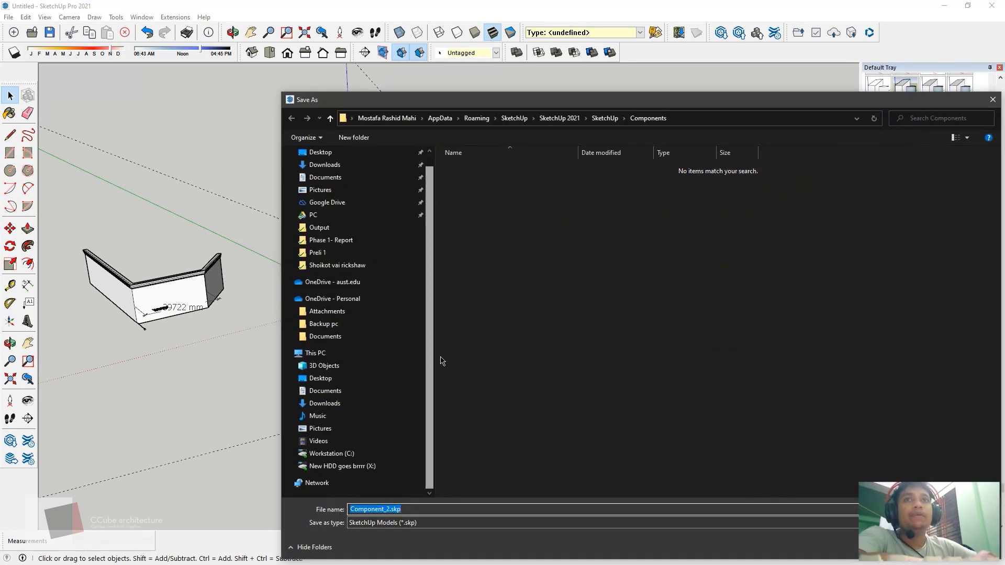
{"action": "left_click", "coordinate": [351, 380]}
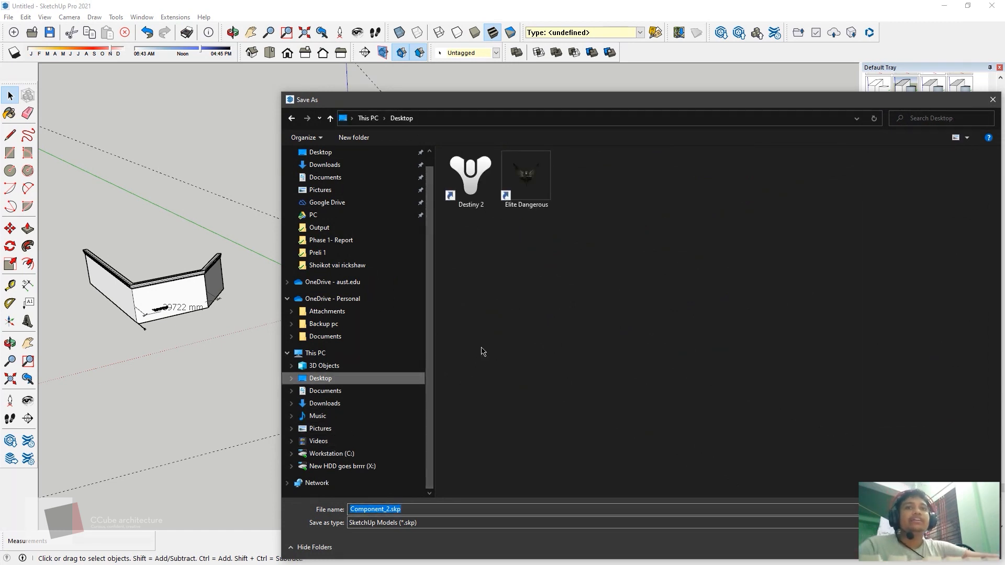
{"action": "left_click", "coordinate": [398, 522]}
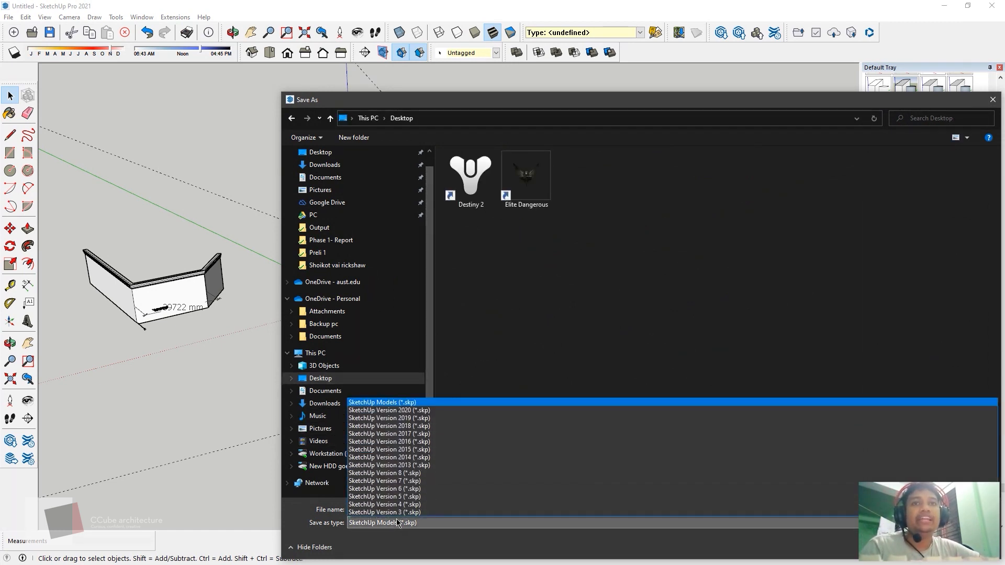
{"action": "left_click", "coordinate": [398, 522]}
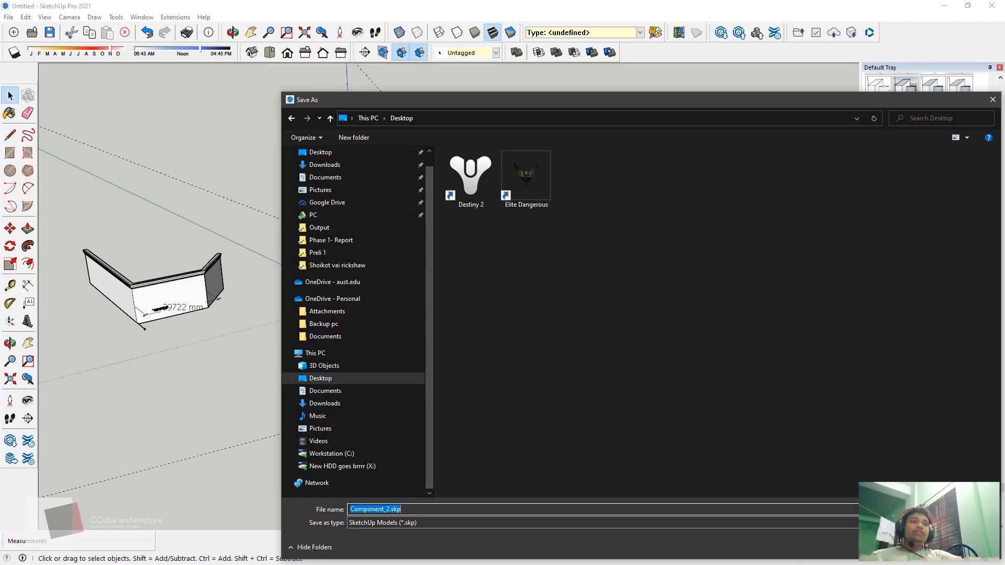
{"action": "left_click", "coordinate": [970, 547]}
{"action": "left_click", "coordinate": [379, 303]}
{"action": "scroll", "coordinate": [379, 303], "scroll_direction": "down", "scroll_amount": 1}
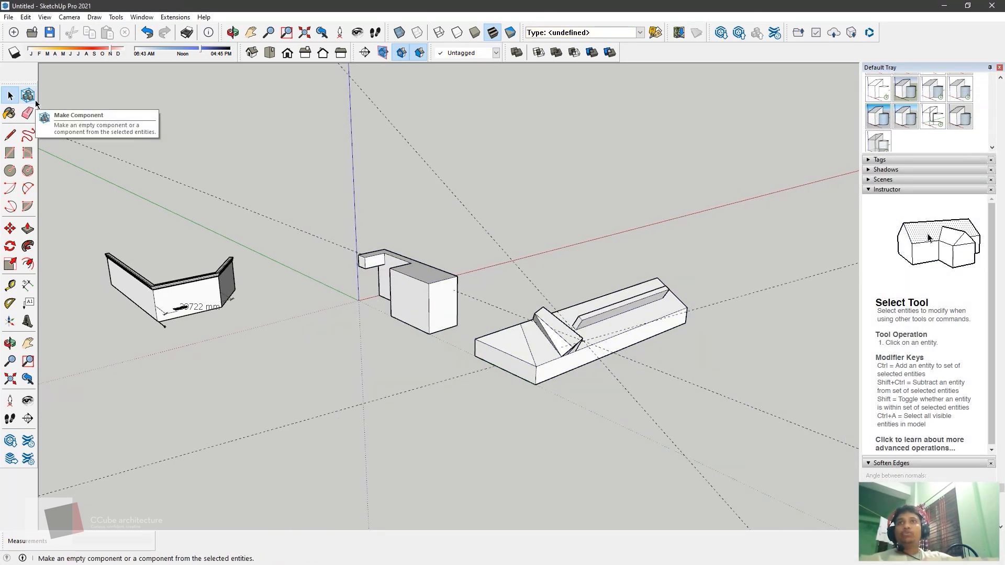
{"action": "scroll", "coordinate": [104, 256], "scroll_direction": "up", "scroll_amount": 4}
{"action": "triple_click", "coordinate": [183, 331]}
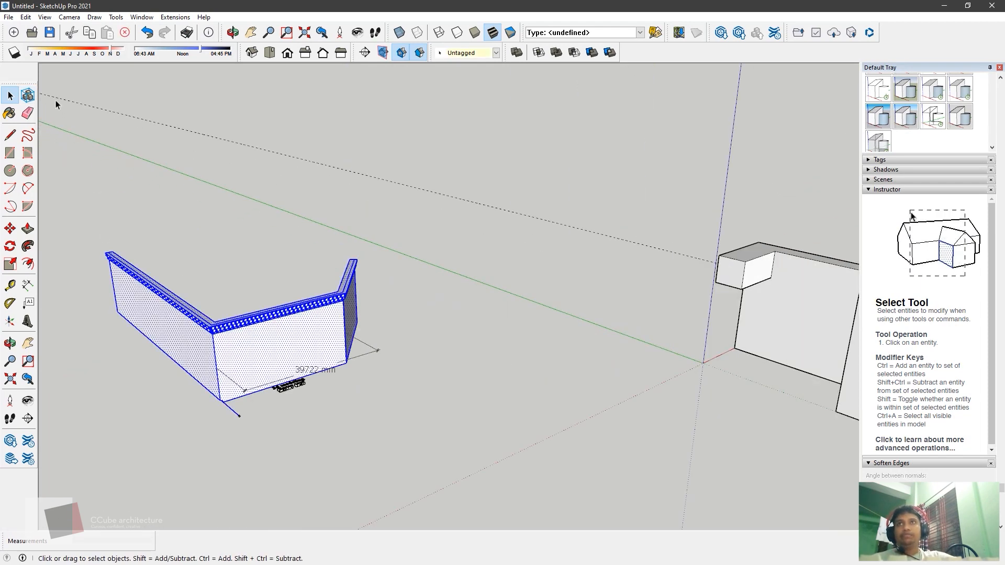
{"action": "left_click", "coordinate": [28, 95]}
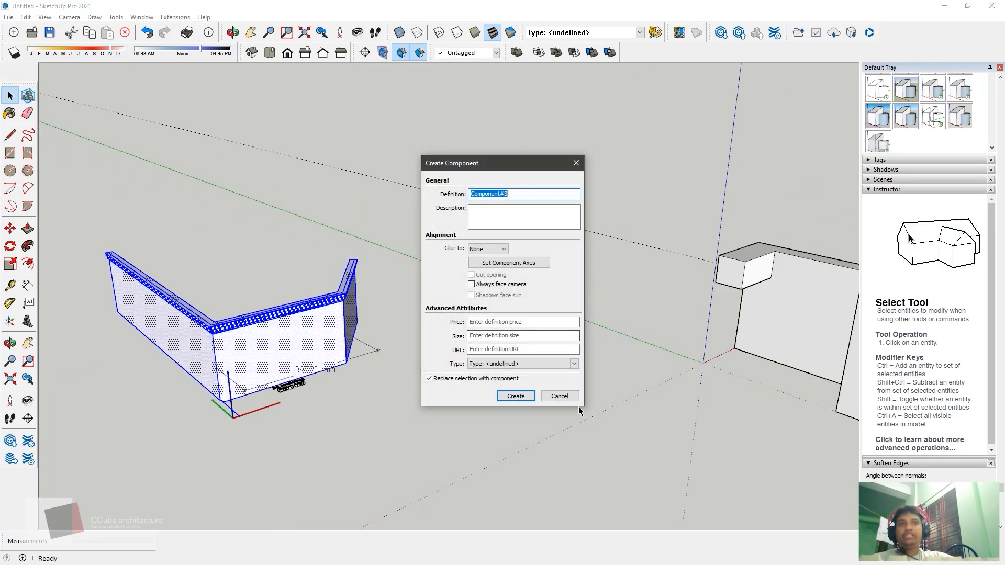
{"action": "left_click", "coordinate": [560, 397]}
{"action": "scroll", "coordinate": [477, 366], "scroll_direction": "down", "scroll_amount": 3}
{"action": "left_click", "coordinate": [477, 366]}
{"action": "middle_click_drag", "start_coordinate": [477, 366], "coordinate": [542, 396]}
{"action": "scroll", "coordinate": [541, 391], "scroll_direction": "down", "scroll_amount": 3}
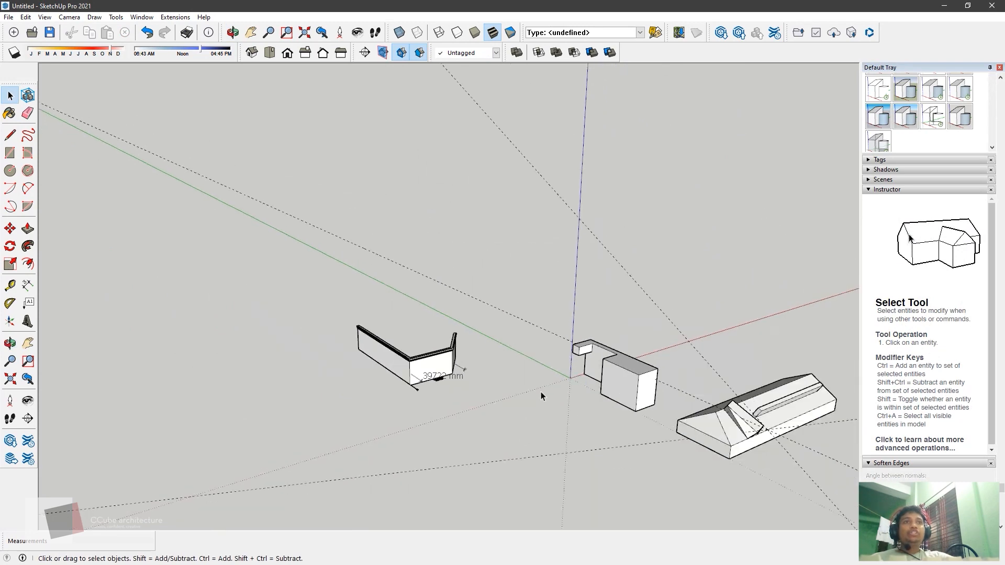
Explode the combined component into its separate tall block and House components.
{"action": "scroll", "coordinate": [541, 392], "scroll_direction": "down", "scroll_amount": 2}
{"action": "scroll", "coordinate": [782, 438], "scroll_direction": "up", "scroll_amount": 5}
{"action": "scroll", "coordinate": [660, 445], "scroll_direction": "up", "scroll_amount": 3}
{"action": "middle_click_drag", "start_coordinate": [661, 446], "coordinate": [675, 448]}
{"action": "scroll", "coordinate": [681, 449], "scroll_direction": "up", "scroll_amount": 2}
{"action": "middle_click_drag", "start_coordinate": [749, 448], "coordinate": [753, 468]}
{"action": "scroll", "coordinate": [752, 469], "scroll_direction": "down", "scroll_amount": 3}
{"action": "middle_click_drag", "start_coordinate": [722, 429], "coordinate": [686, 381]}
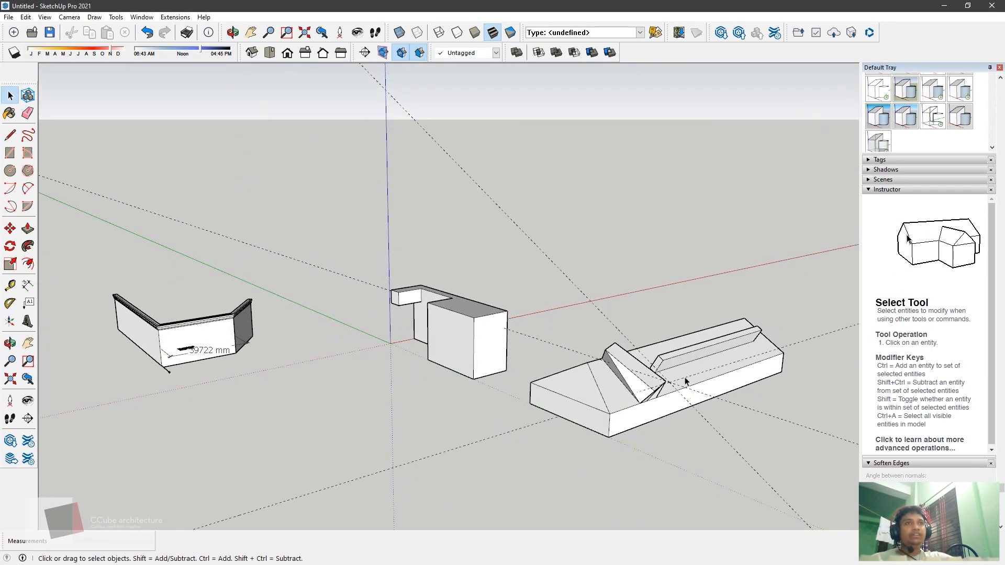
{"action": "scroll", "coordinate": [686, 382], "scroll_direction": "up", "scroll_amount": 1}
{"action": "left_click", "coordinate": [686, 382]}
{"action": "scroll", "coordinate": [576, 385], "scroll_direction": "up", "scroll_amount": 3}
{"action": "right_click", "coordinate": [550, 385]}
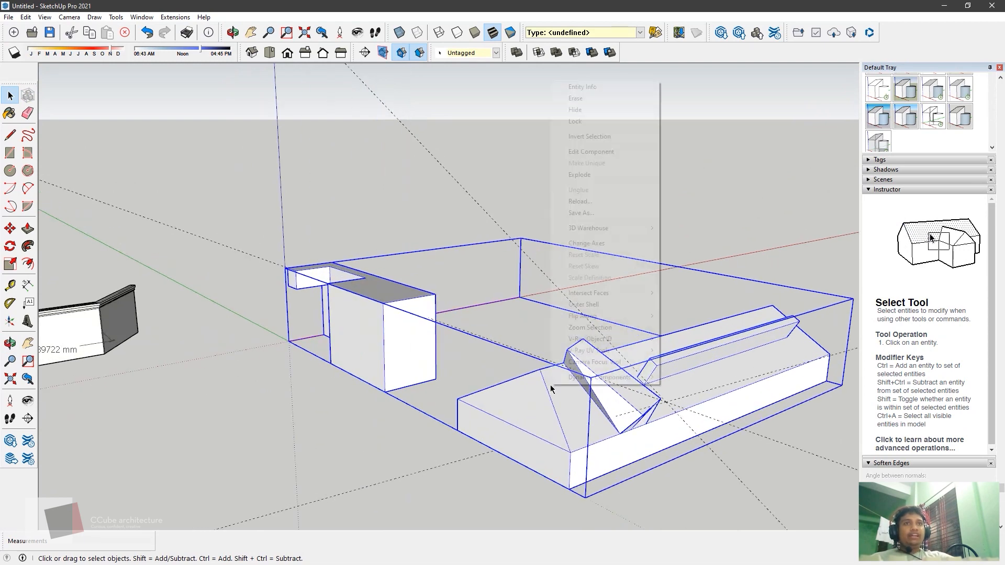
{"action": "left_click", "coordinate": [602, 174]}
{"action": "left_click", "coordinate": [602, 177]}
{"action": "middle_click_drag", "start_coordinate": [602, 177], "coordinate": [393, 404]}
Explode the House component into loose geometry and select one of its roof faces on its own.
{"action": "left_click", "coordinate": [375, 355]}
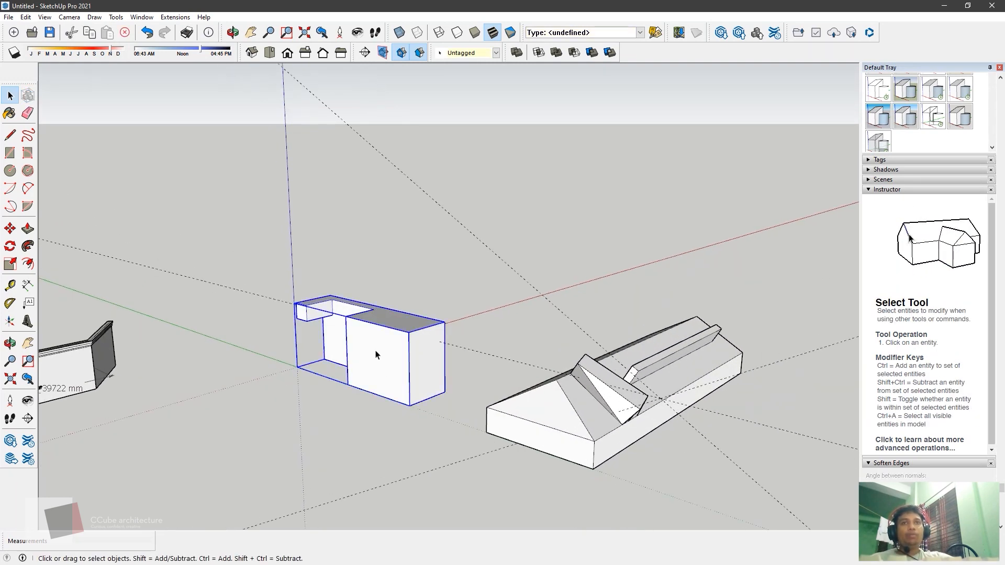
{"action": "left_click", "coordinate": [538, 419]}
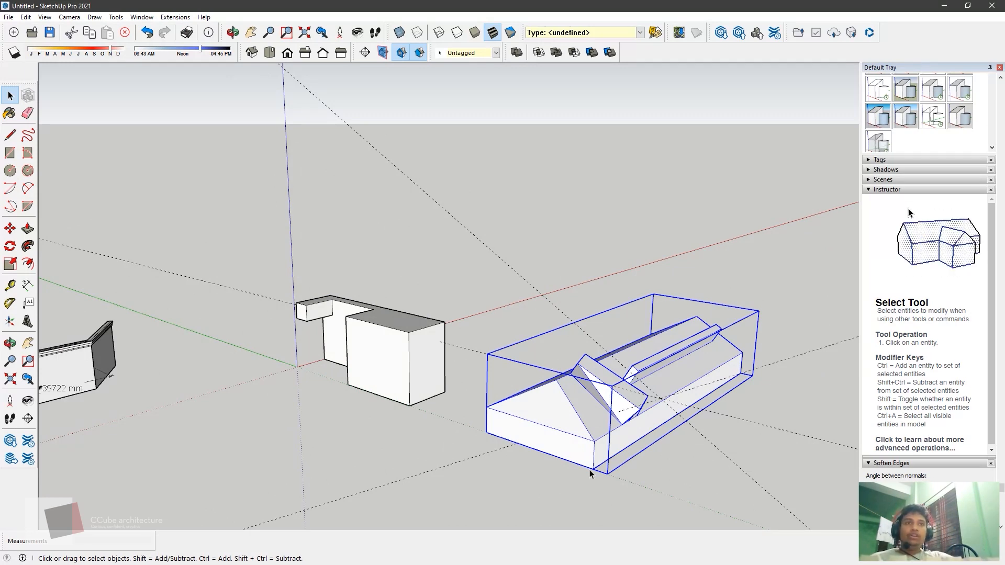
{"action": "scroll", "coordinate": [621, 460], "scroll_direction": "up", "scroll_amount": 3}
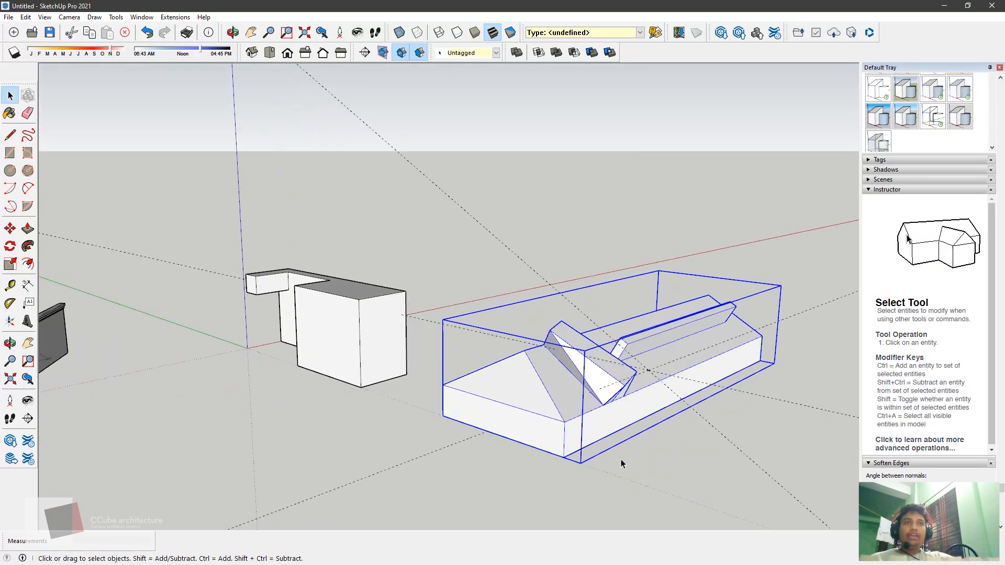
{"action": "right_click", "coordinate": [516, 389]}
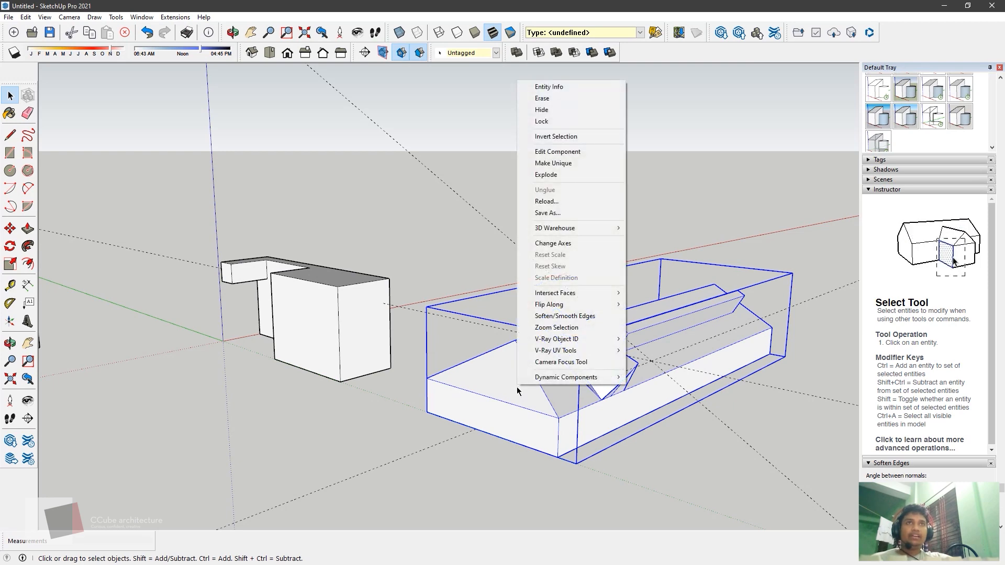
{"action": "left_click", "coordinate": [571, 176]}
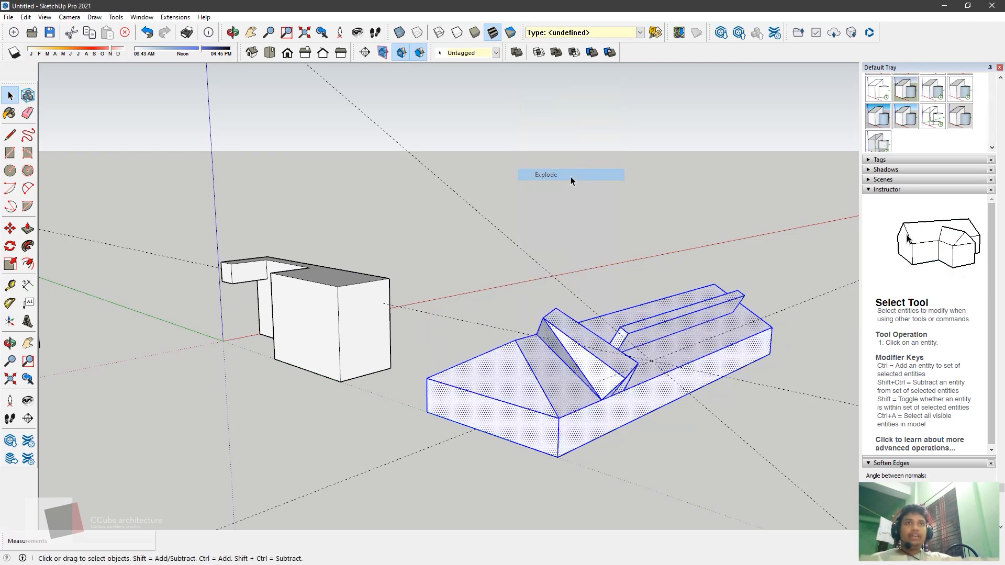
{"action": "left_click", "coordinate": [297, 417]}
{"action": "middle_click_drag", "start_coordinate": [296, 417], "coordinate": [442, 364]}
{"action": "left_click", "coordinate": [542, 361]}
Explode the tall block component into loose geometry.
{"action": "scroll", "coordinate": [449, 367], "scroll_direction": "down", "scroll_amount": 5}
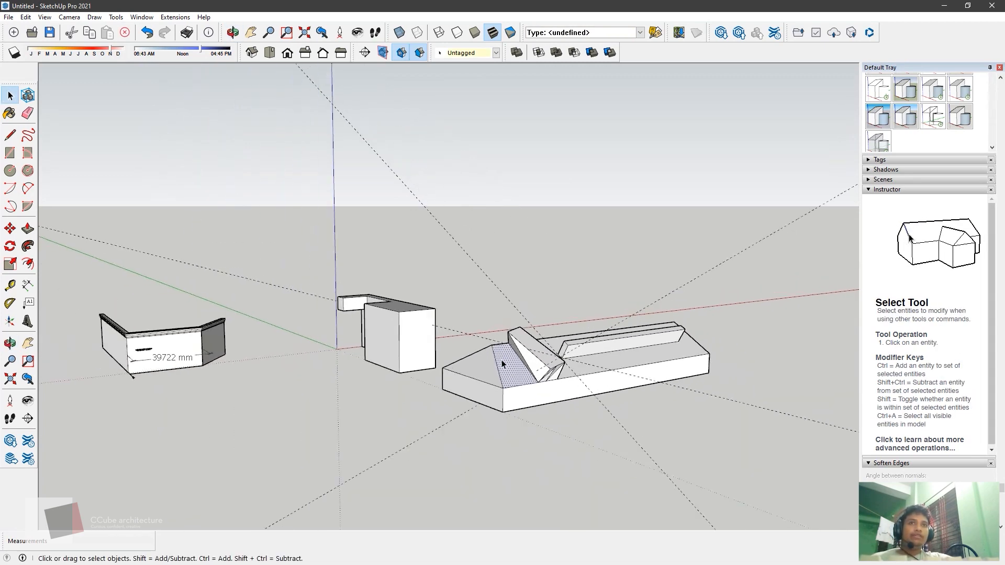
{"action": "middle_click_drag", "start_coordinate": [370, 411], "coordinate": [453, 455]}
{"action": "scroll", "coordinate": [441, 428], "scroll_direction": "up", "scroll_amount": 6}
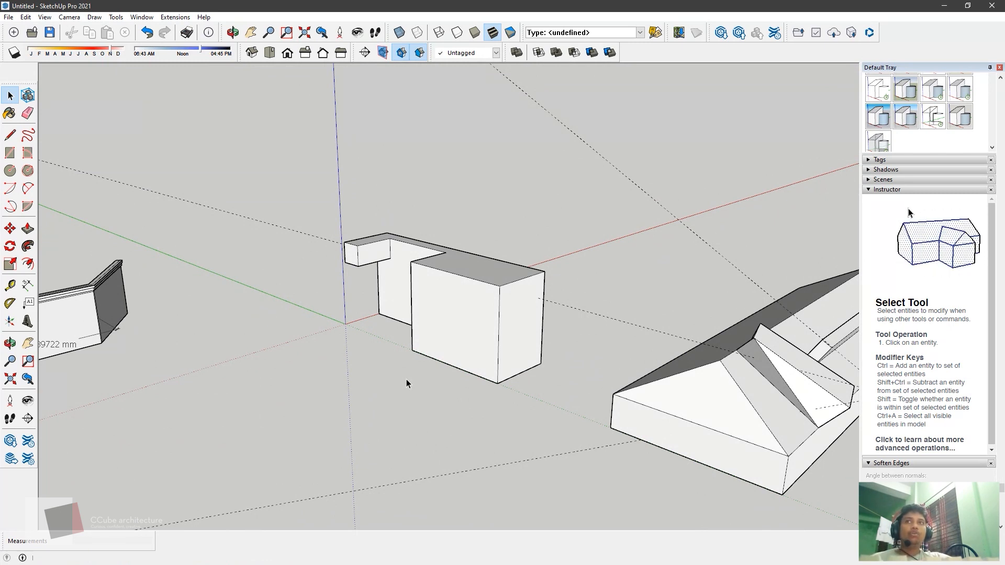
{"action": "middle_click_drag", "start_coordinate": [406, 379], "coordinate": [350, 393]}
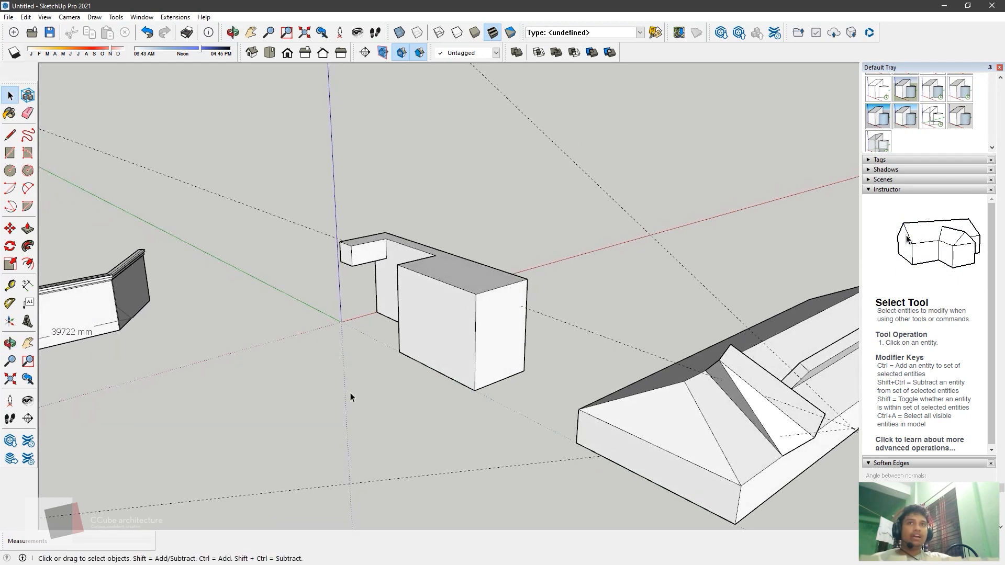
{"action": "left_click", "coordinate": [433, 350]}
{"action": "left_click", "coordinate": [276, 404]}
{"action": "right_click", "coordinate": [409, 309]}
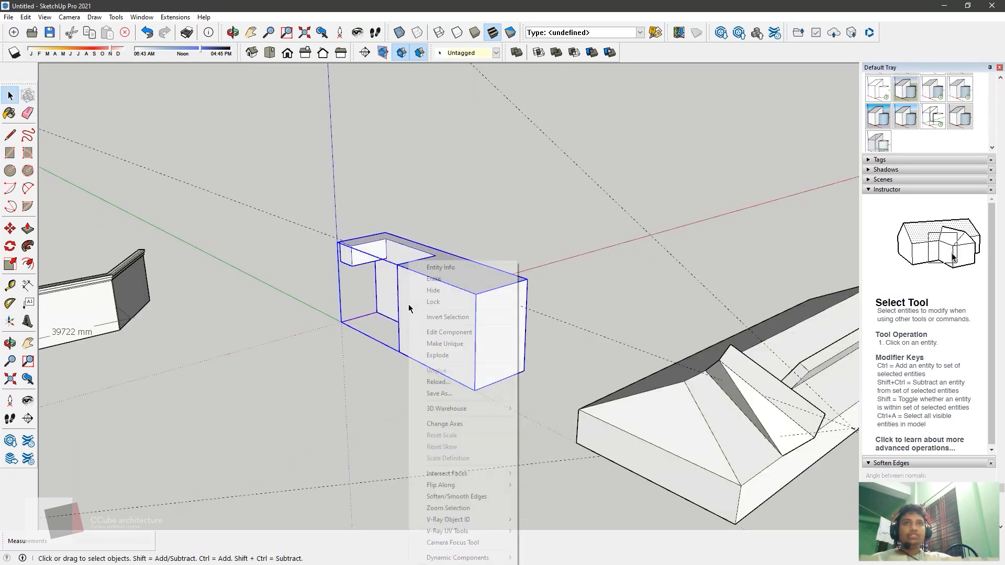
{"action": "left_click", "coordinate": [449, 333]}
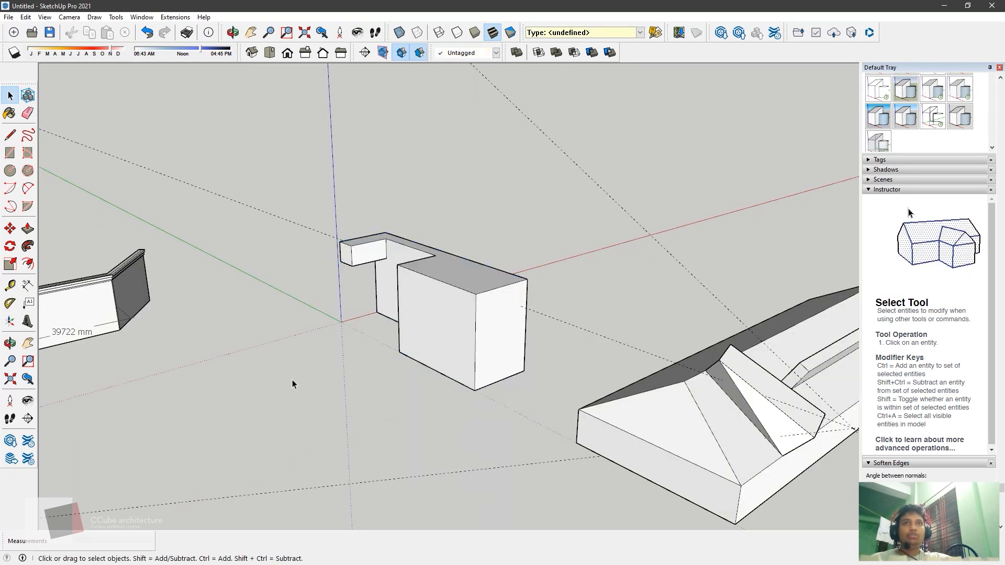
Select all of the tall block's connected geometry, make it a group, and clear the selection.
{"action": "triple_click", "coordinate": [444, 296]}
{"action": "right_click", "coordinate": [417, 297]}
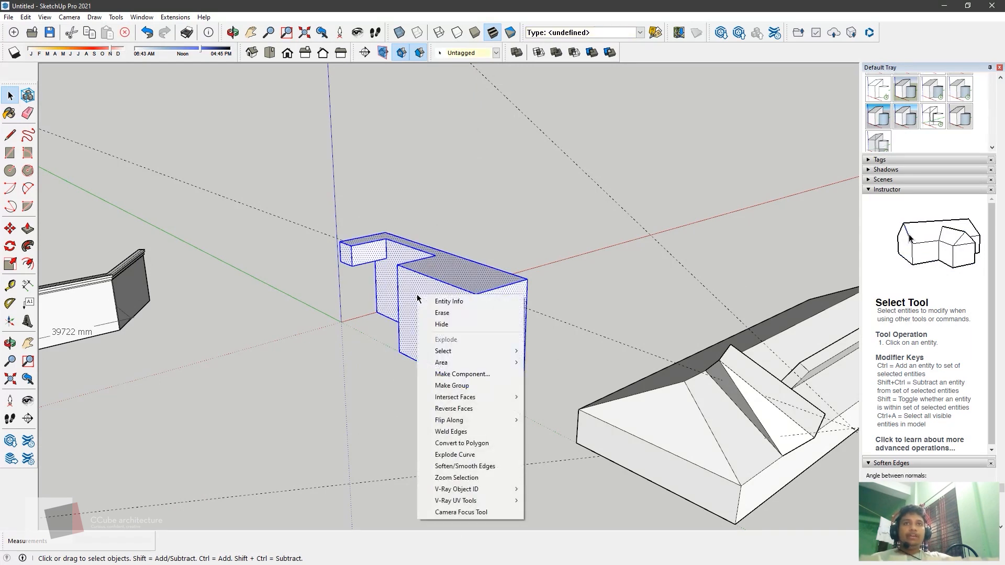
{"action": "left_click", "coordinate": [465, 386]}
{"action": "middle_click_drag", "start_coordinate": [331, 322], "coordinate": [288, 347]}
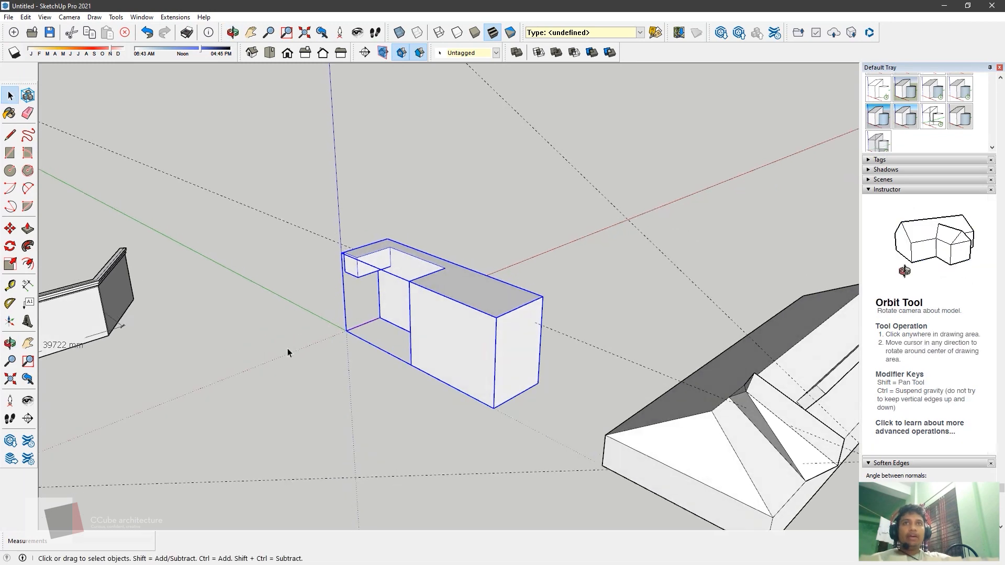
{"action": "left_click", "coordinate": [287, 348]}
Open and close the tall block group twice to examine how its geometry is edited separately.
{"action": "double_click", "coordinate": [447, 339]}
{"action": "left_click", "coordinate": [262, 380]}
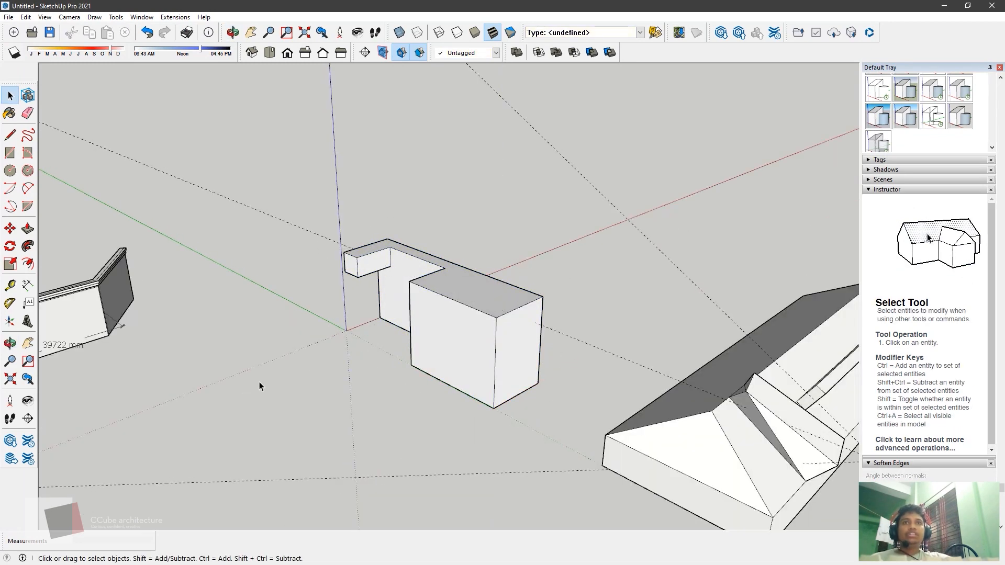
{"action": "triple_click", "coordinate": [435, 329]}
{"action": "left_click", "coordinate": [234, 366]}
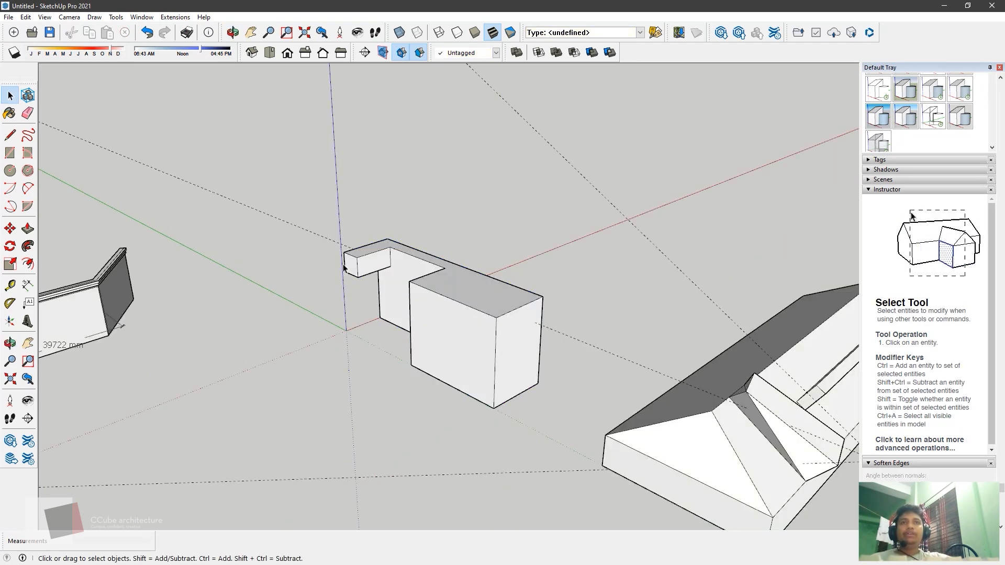
Draw a square of about 7,100 mm on the ground beside the block and pull it up about 72,400 mm into a pillar.
{"action": "scroll", "coordinate": [338, 247], "scroll_direction": "down", "scroll_amount": 4}
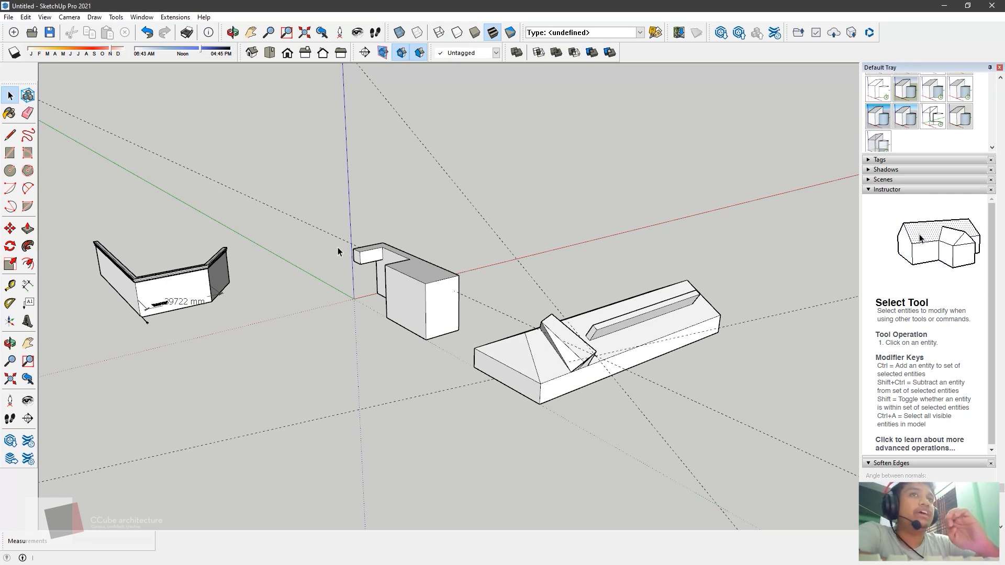
{"action": "scroll", "coordinate": [534, 259], "scroll_direction": "down", "scroll_amount": 2}
{"action": "scroll", "coordinate": [133, 320], "scroll_direction": "up", "scroll_amount": 2}
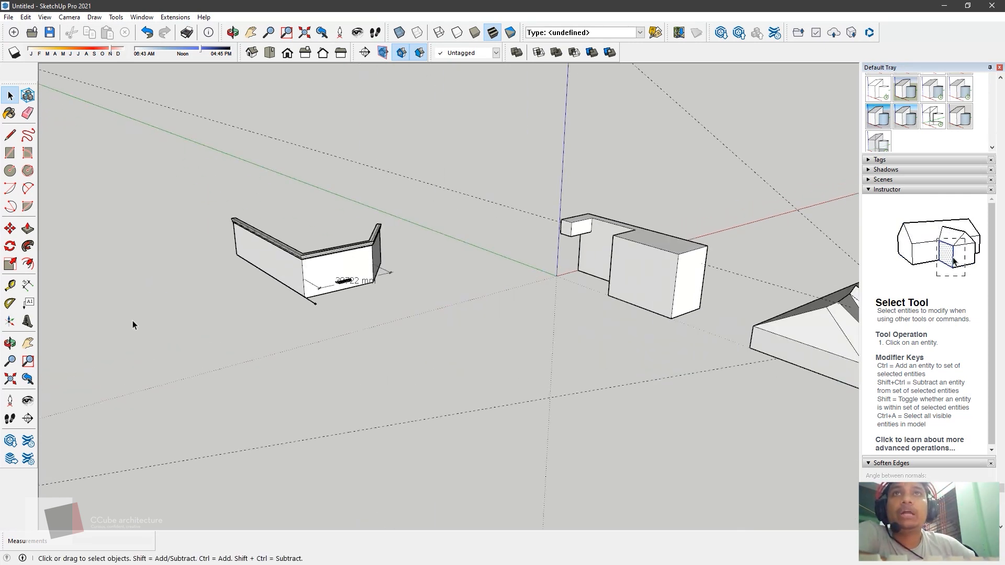
{"action": "key", "text": "r"}
{"action": "left_click", "coordinate": [325, 386]}
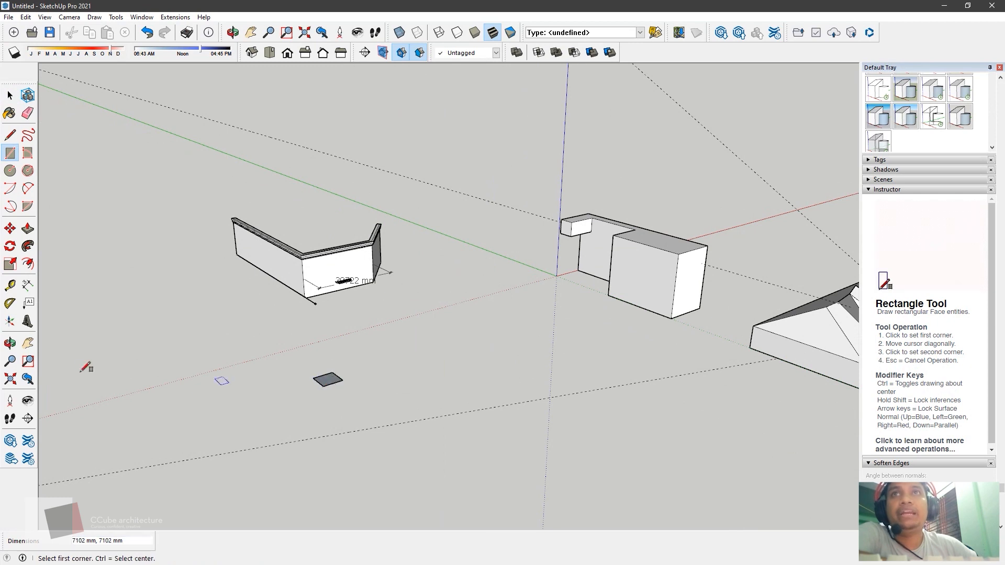
{"action": "key", "text": "p"}
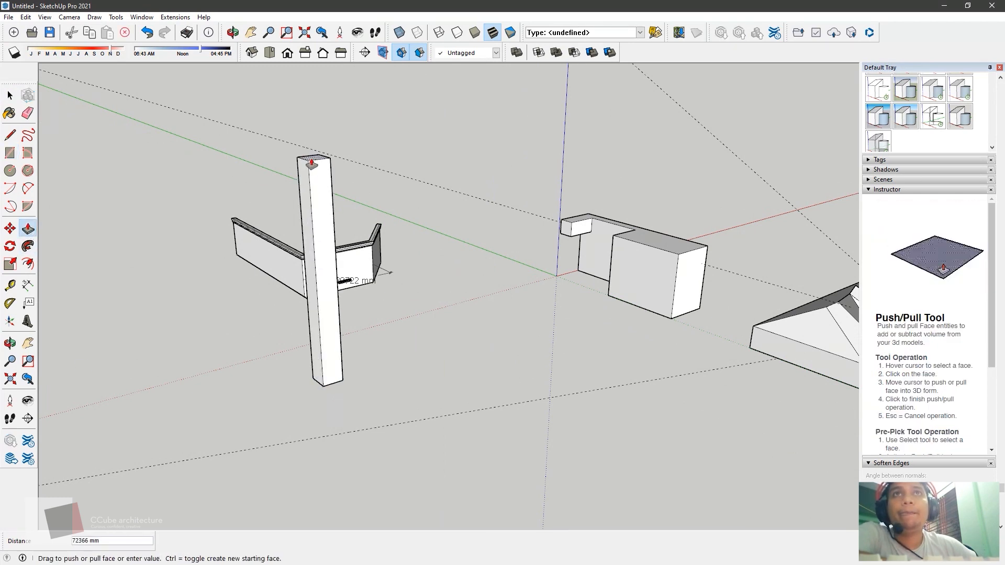
{"action": "left_click", "coordinate": [313, 163]}
Select all of the pillar's connected geometry and make it a component with the definition name pillar.
{"action": "left_click", "coordinate": [9, 96]}
{"action": "triple_click", "coordinate": [326, 335]}
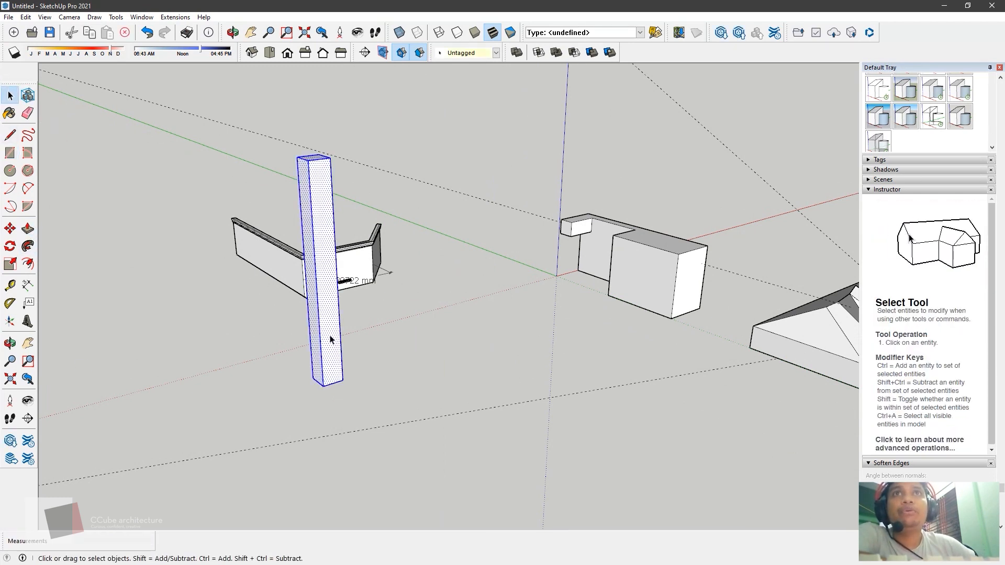
{"action": "right_click", "coordinate": [329, 340]}
{"action": "left_click", "coordinate": [376, 415]}
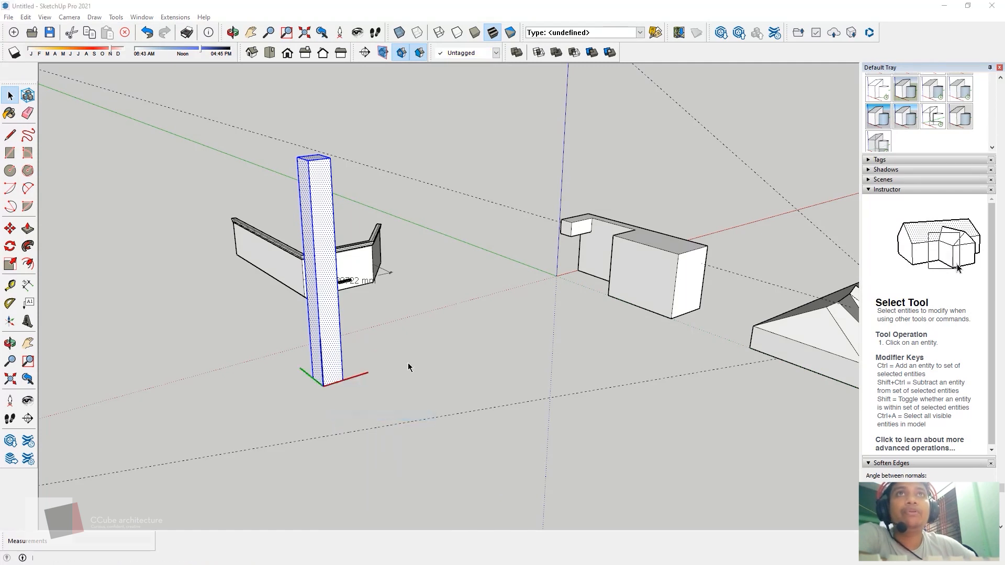
{"action": "type", "text": "pill"}
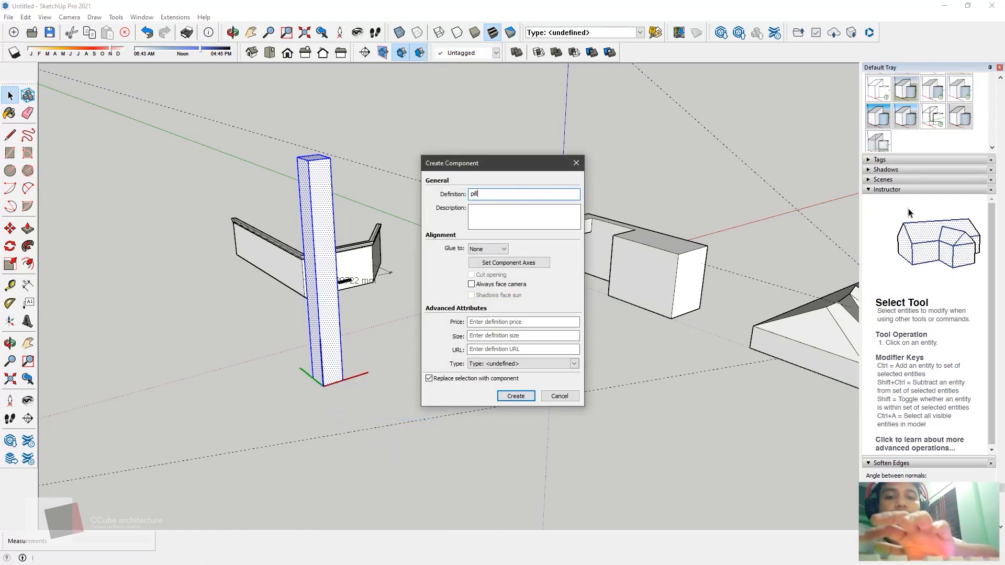
{"action": "type", "text": "ar"}
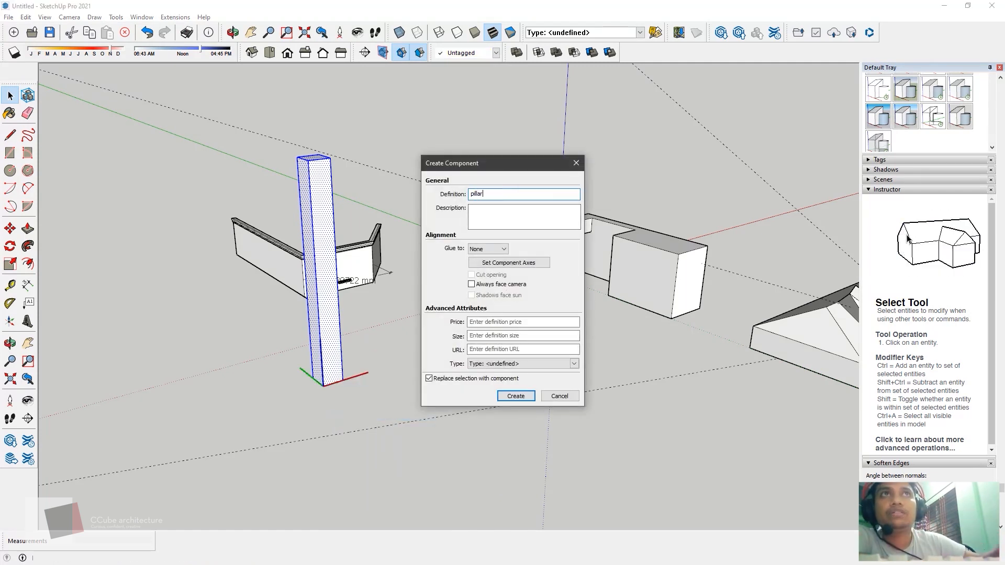
{"action": "left_click", "coordinate": [515, 396]}
Copy the pillar component about 52,850 mm along the red axis from its base corner and clear the selection.
{"action": "left_click", "coordinate": [10, 228]}
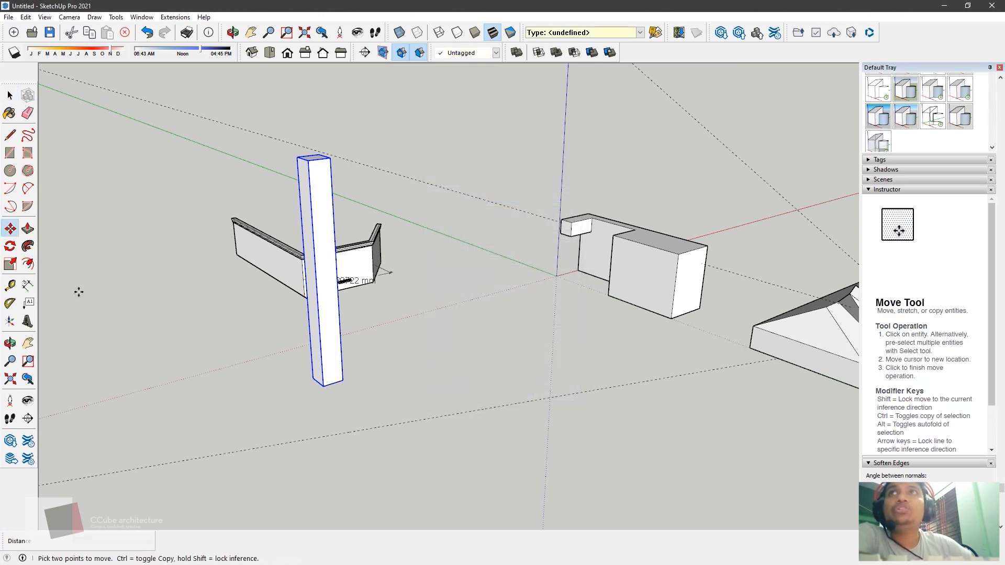
{"action": "left_click", "coordinate": [10, 94]}
{"action": "right_click", "coordinate": [321, 221]}
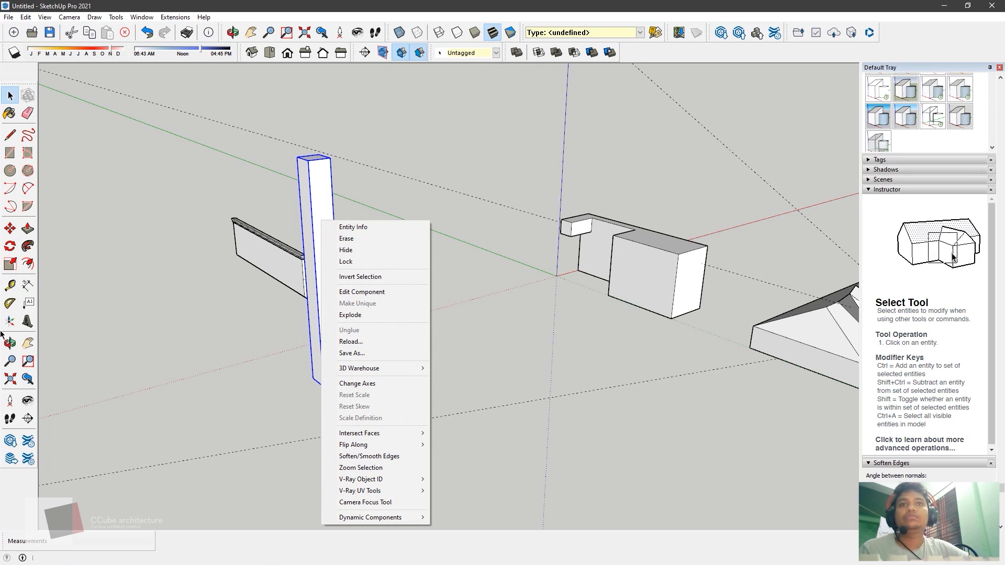
{"action": "left_click", "coordinate": [10, 229]}
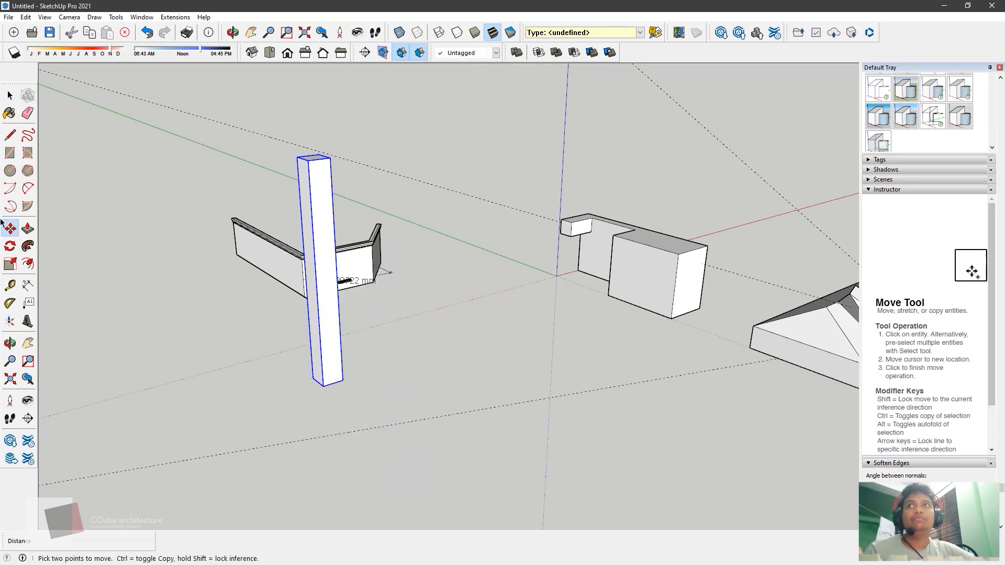
{"action": "left_click", "coordinate": [323, 386]}
{"action": "key", "text": "ctrl"}
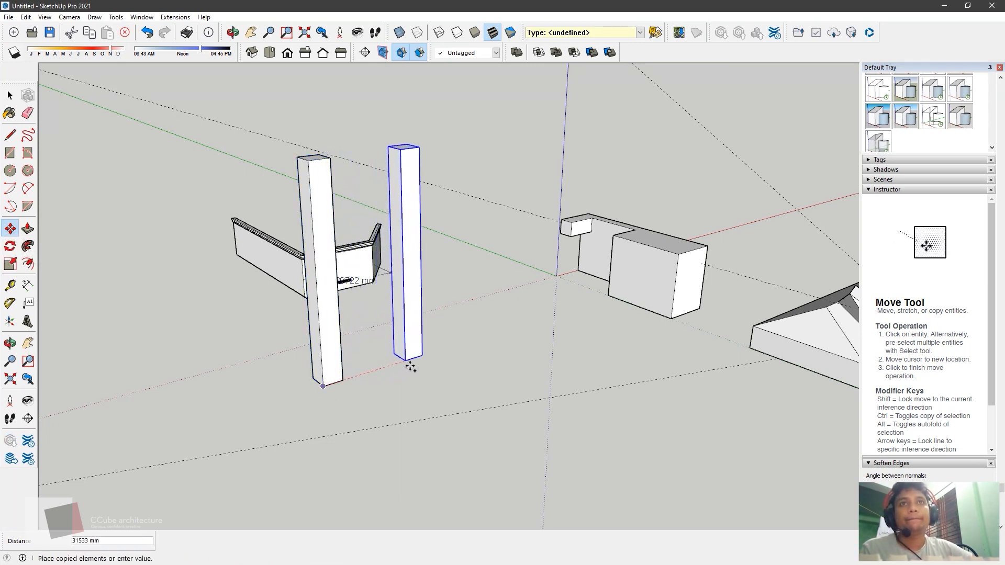
{"action": "left_click", "coordinate": [455, 344]}
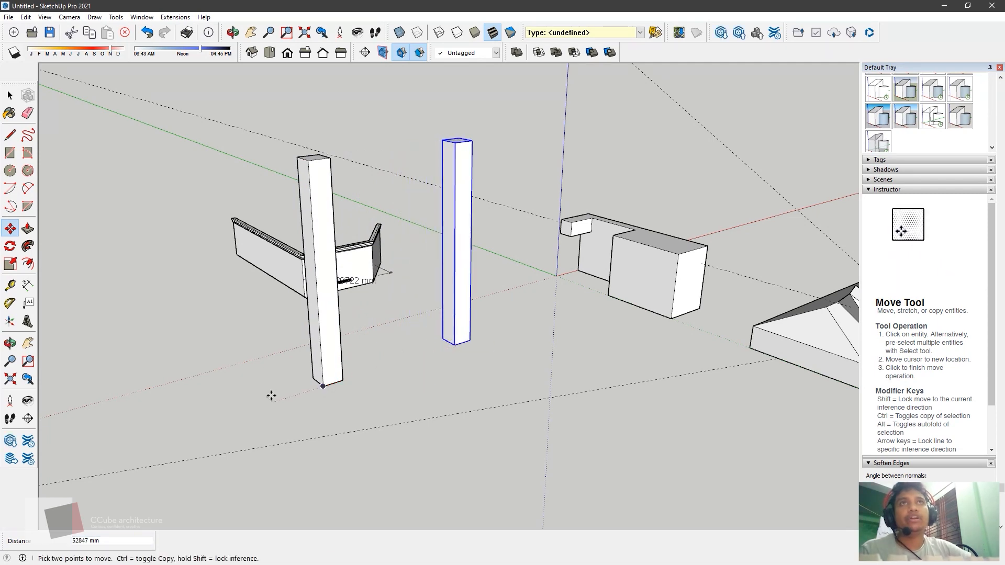
{"action": "key", "text": "space"}
{"action": "left_click", "coordinate": [272, 211]}
Open the original pillar for editing and outline a strip on its front face with lines about 44,500 mm and 3,550 mm long.
{"action": "scroll", "coordinate": [272, 212], "scroll_direction": "up", "scroll_amount": 3}
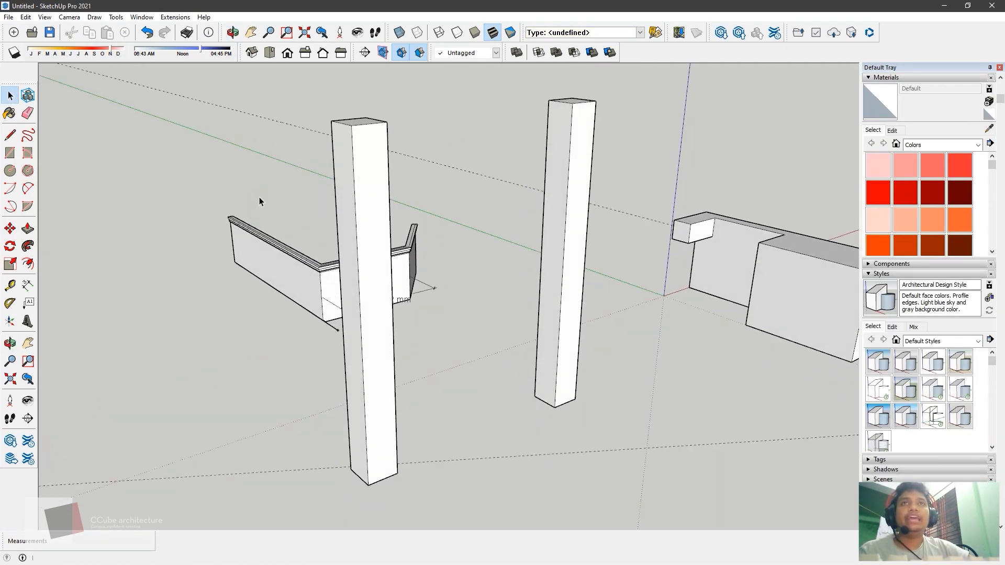
{"action": "double_click", "coordinate": [358, 172]}
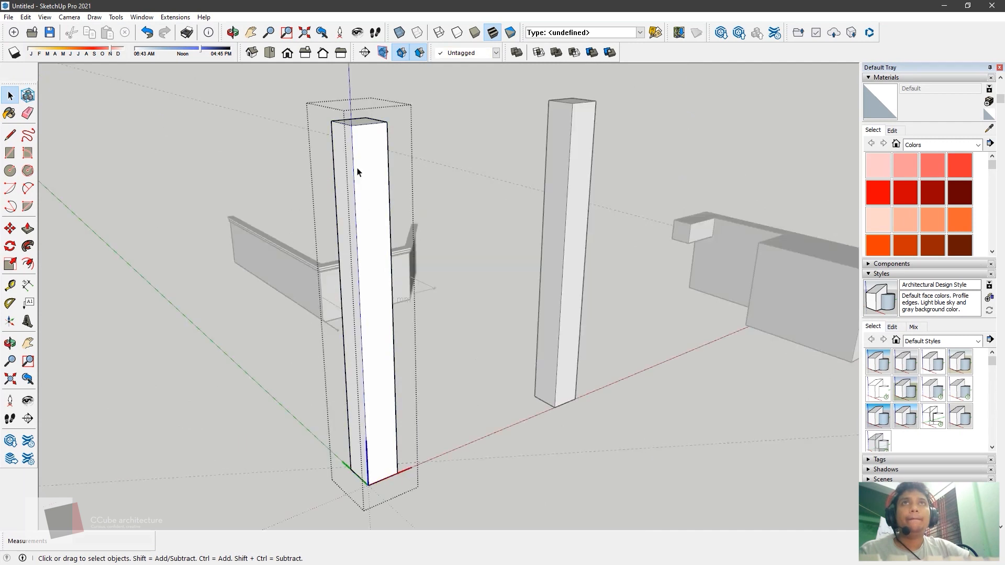
{"action": "left_click", "coordinate": [10, 135]}
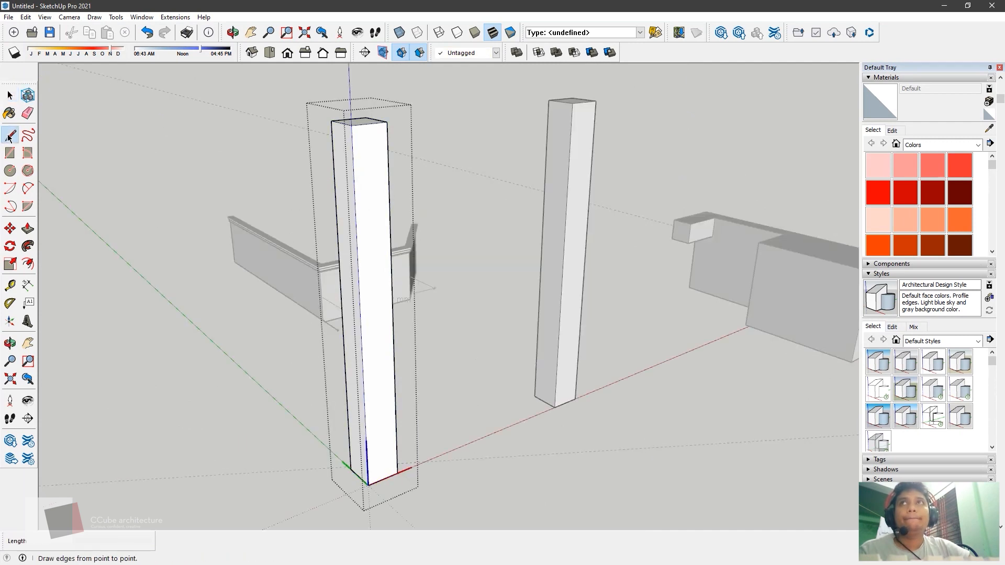
{"action": "left_click", "coordinate": [370, 122]}
{"action": "left_click", "coordinate": [378, 358]}
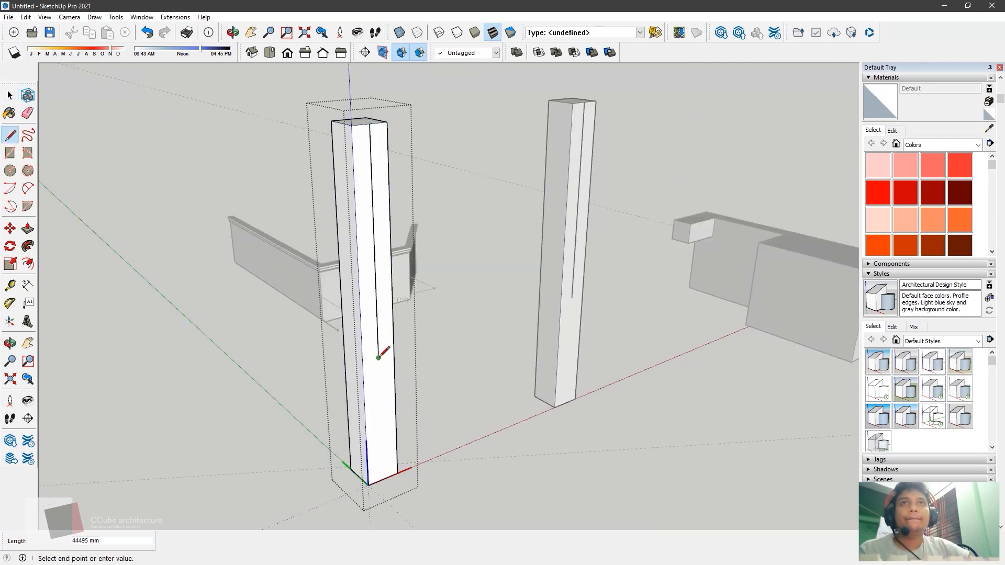
{"action": "left_click", "coordinate": [394, 354]}
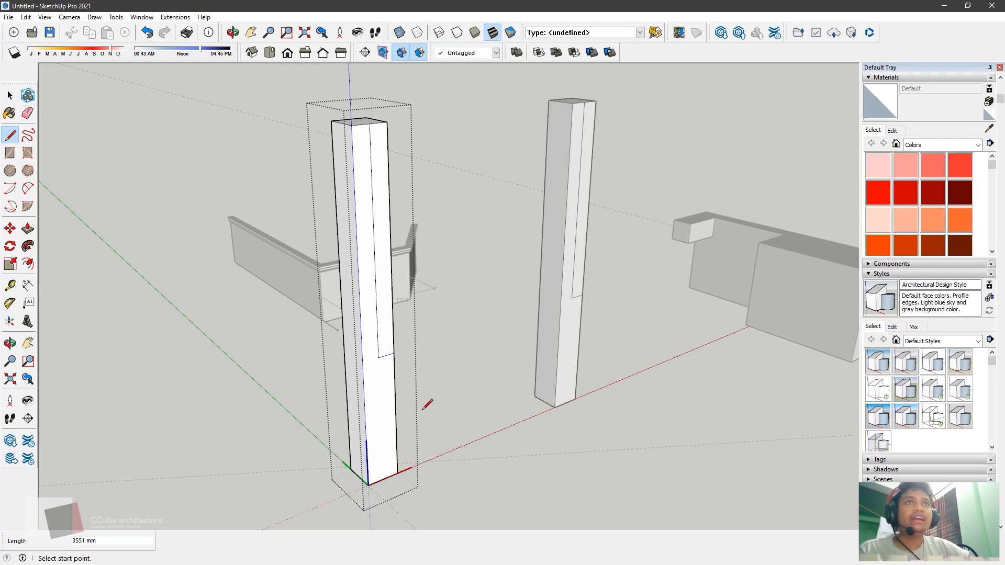
Pull the outlined strip outward from the pillar's face into a projecting slab and close the component.
{"action": "left_click", "coordinate": [28, 229]}
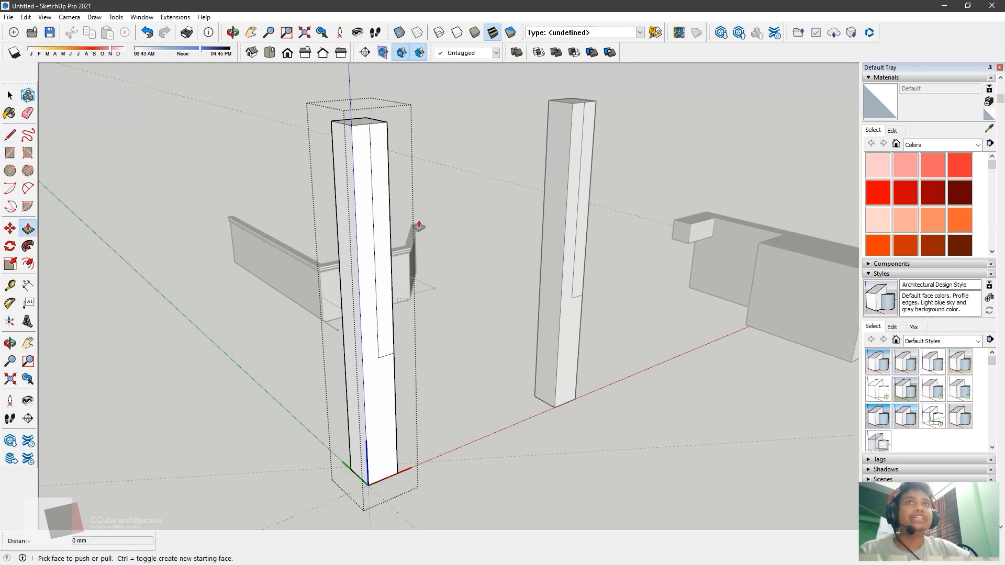
{"action": "left_click", "coordinate": [386, 329]}
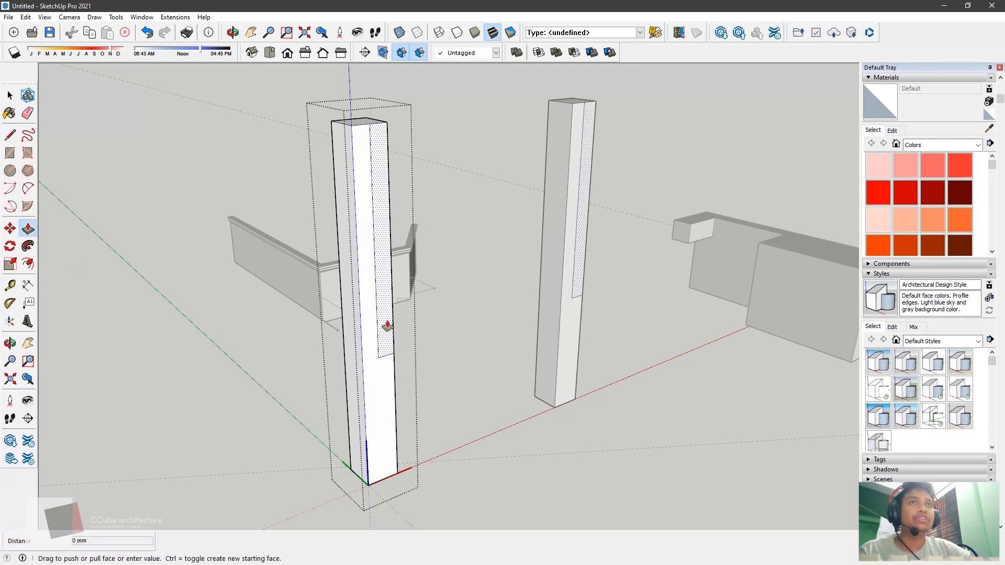
{"action": "left_click", "coordinate": [450, 400]}
{"action": "middle_click_drag", "start_coordinate": [511, 474], "coordinate": [667, 417]}
{"action": "scroll", "coordinate": [715, 420], "scroll_direction": "up", "scroll_amount": 3}
{"action": "middle_click_drag", "start_coordinate": [516, 354], "coordinate": [531, 396]}
{"action": "key", "text": "space"}
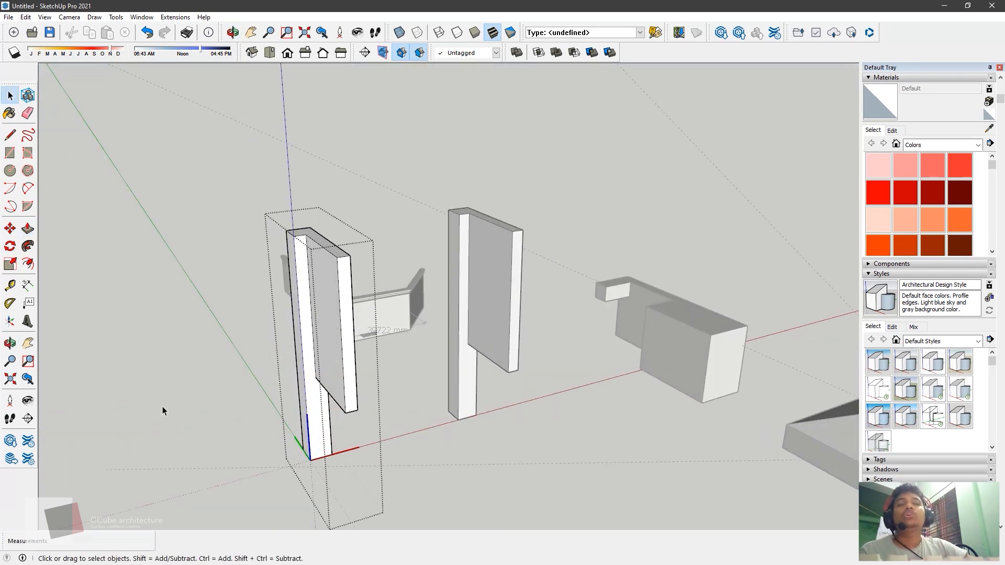
{"action": "left_click", "coordinate": [163, 406]}
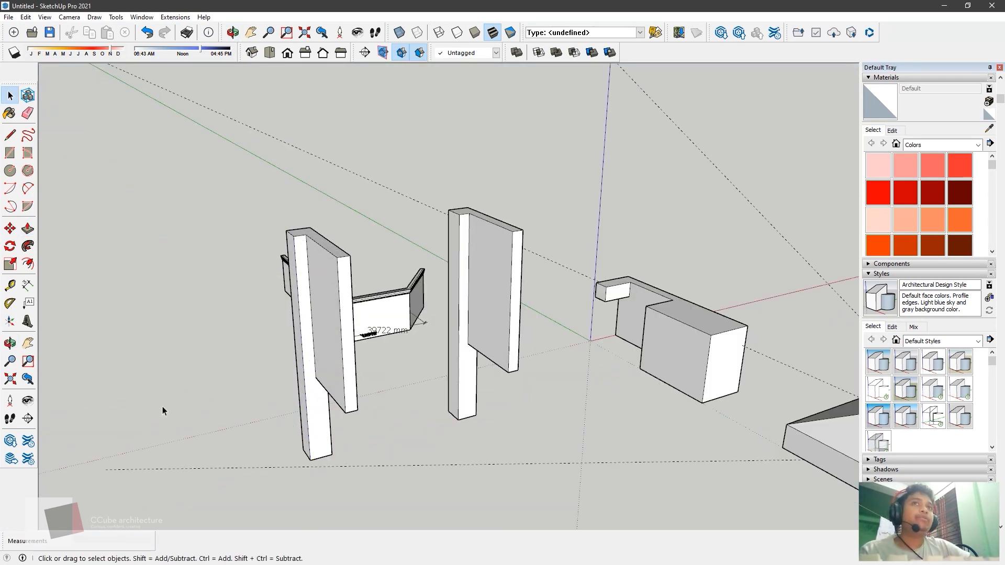
Make the copied pillar a unique component, independent of the original.
{"action": "middle_click_drag", "start_coordinate": [162, 406], "coordinate": [214, 323]}
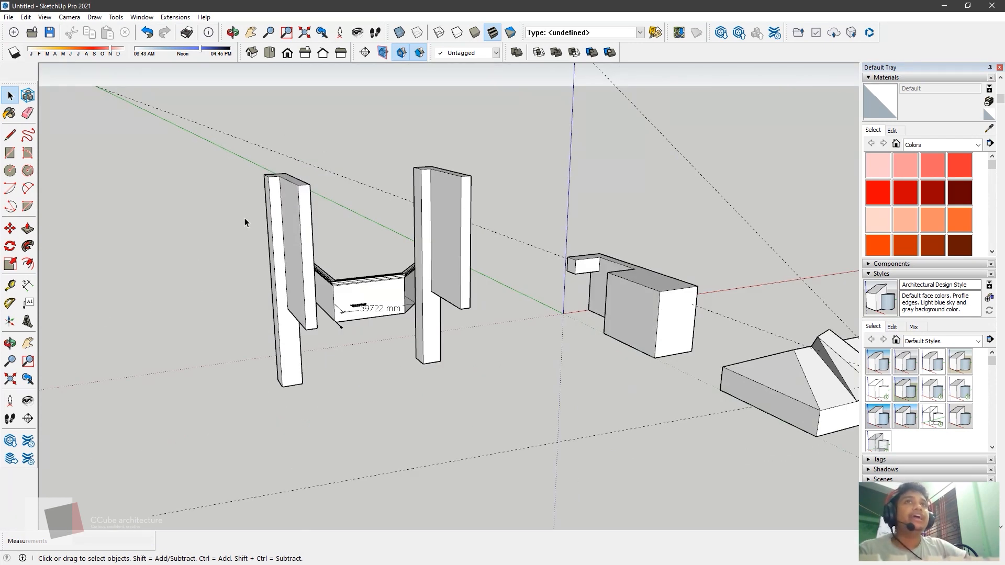
{"action": "middle_click_drag", "start_coordinate": [370, 178], "coordinate": [372, 162]}
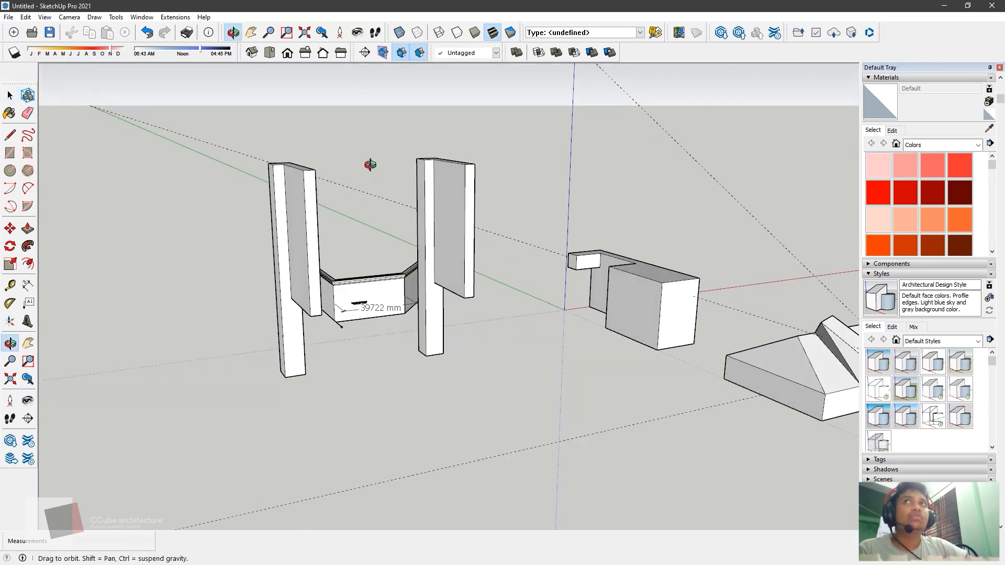
{"action": "left_click", "coordinate": [435, 178]}
{"action": "right_click", "coordinate": [435, 178]}
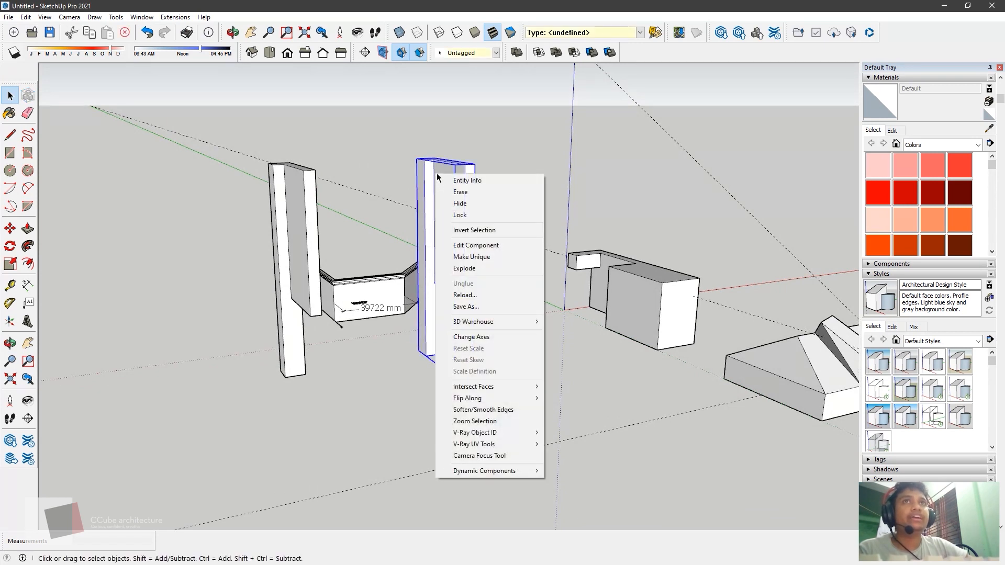
{"action": "left_click", "coordinate": [480, 263]}
{"action": "middle_click_drag", "start_coordinate": [478, 260], "coordinate": [337, 336]}
Open the original pillar for editing, pull the projecting slab's end face slightly further out, and close the component.
{"action": "double_click", "coordinate": [330, 331]}
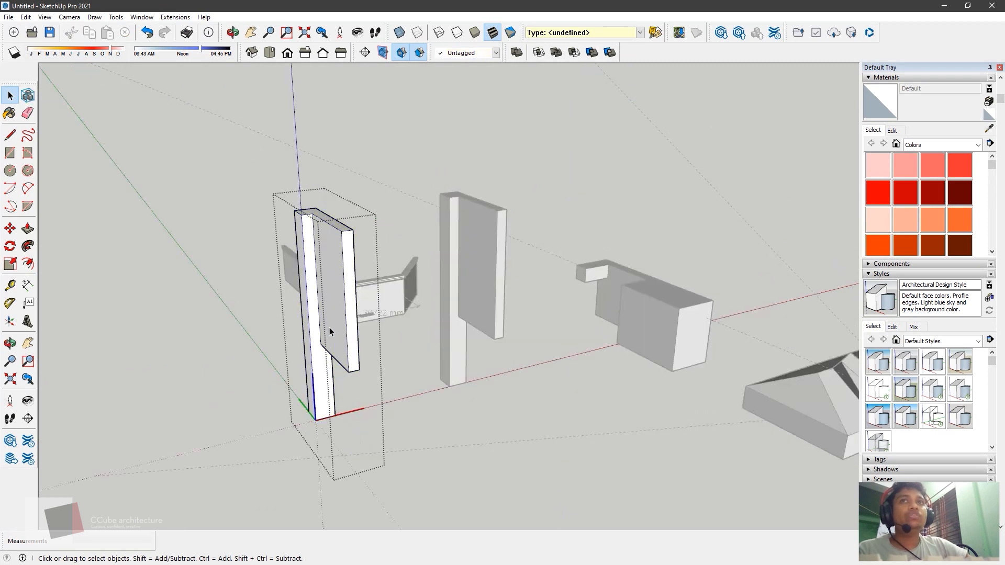
{"action": "left_click", "coordinate": [27, 228]}
{"action": "left_click_drag", "start_coordinate": [348, 243], "coordinate": [375, 184]}
{"action": "left_click", "coordinate": [375, 183]}
{"action": "left_click", "coordinate": [9, 97]}
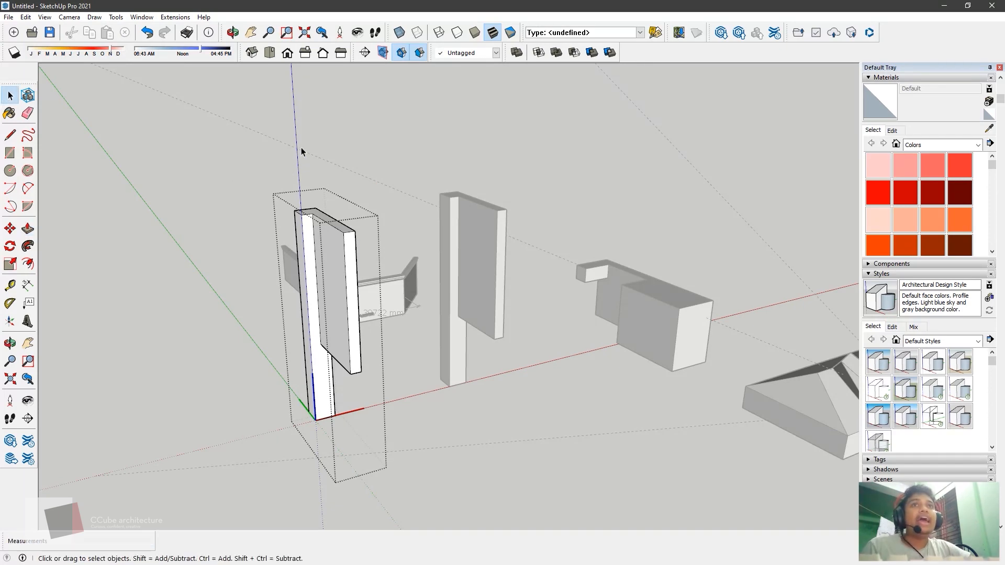
{"action": "left_click", "coordinate": [300, 147]}
Select the block group at the origin and examine it together with the two pillars from several angles.
{"action": "scroll", "coordinate": [264, 96], "scroll_direction": "down", "scroll_amount": 4}
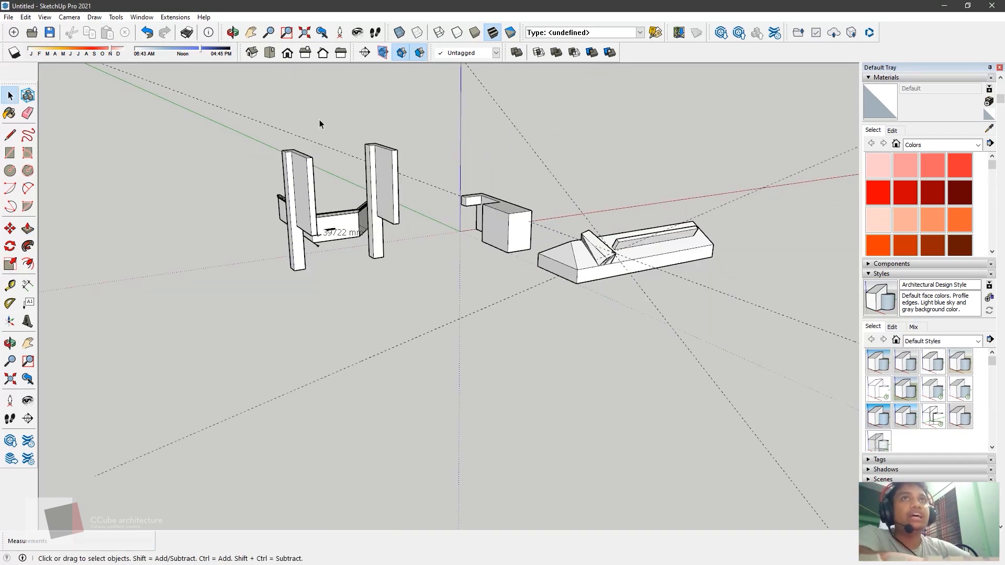
{"action": "left_click", "coordinate": [528, 246]}
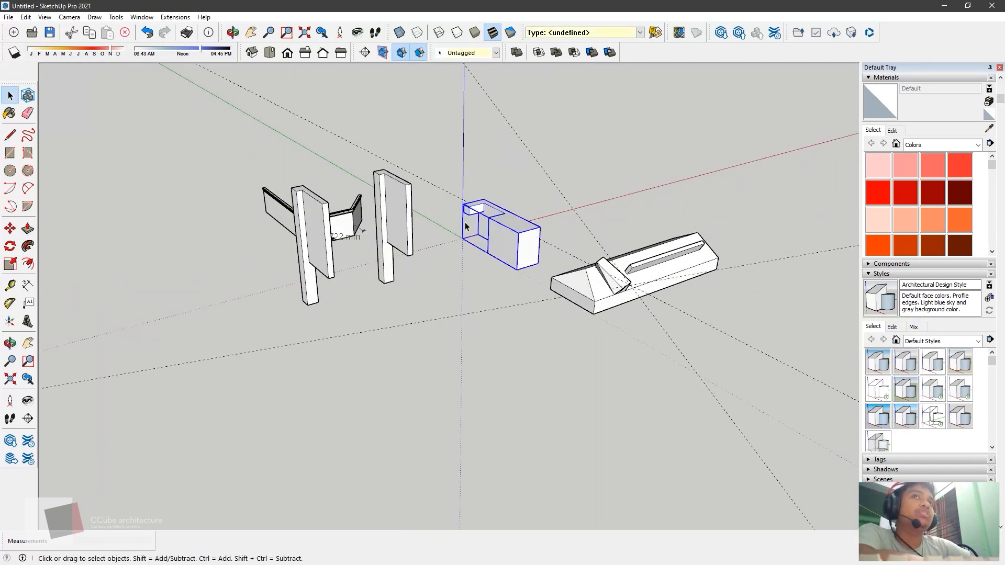
{"action": "scroll", "coordinate": [482, 243], "scroll_direction": "up", "scroll_amount": 2}
{"action": "scroll", "coordinate": [320, 178], "scroll_direction": "up", "scroll_amount": 3}
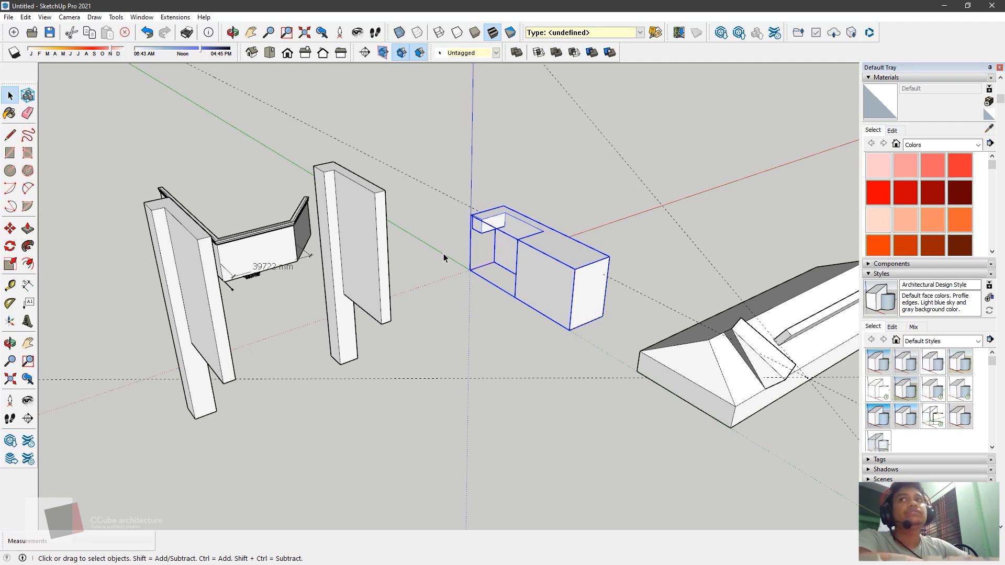
{"action": "scroll", "coordinate": [444, 253], "scroll_direction": "down", "scroll_amount": 3}
{"action": "middle_click_drag", "start_coordinate": [127, 444], "coordinate": [174, 189]}
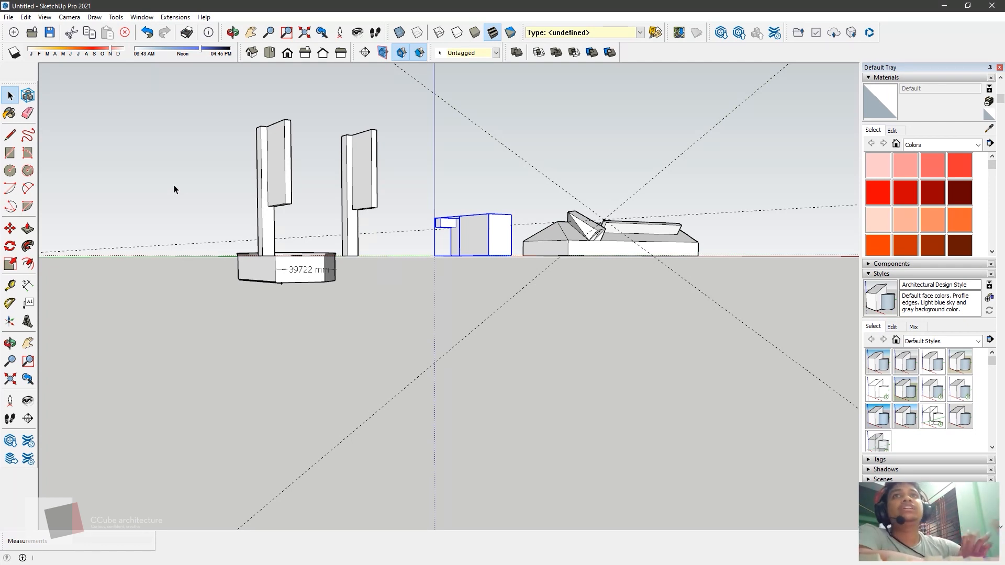
{"action": "middle_click_drag", "start_coordinate": [153, 195], "coordinate": [207, 390]}
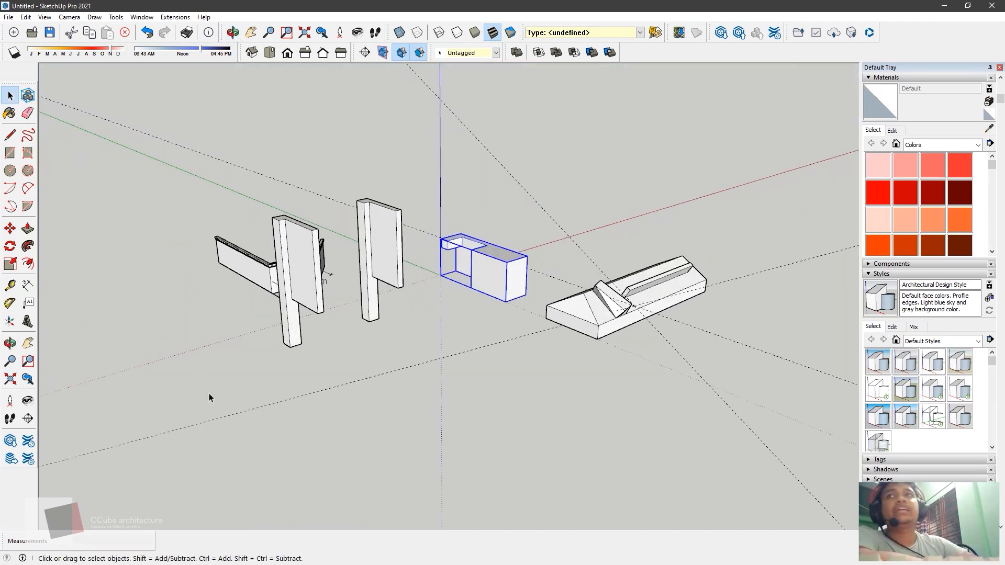